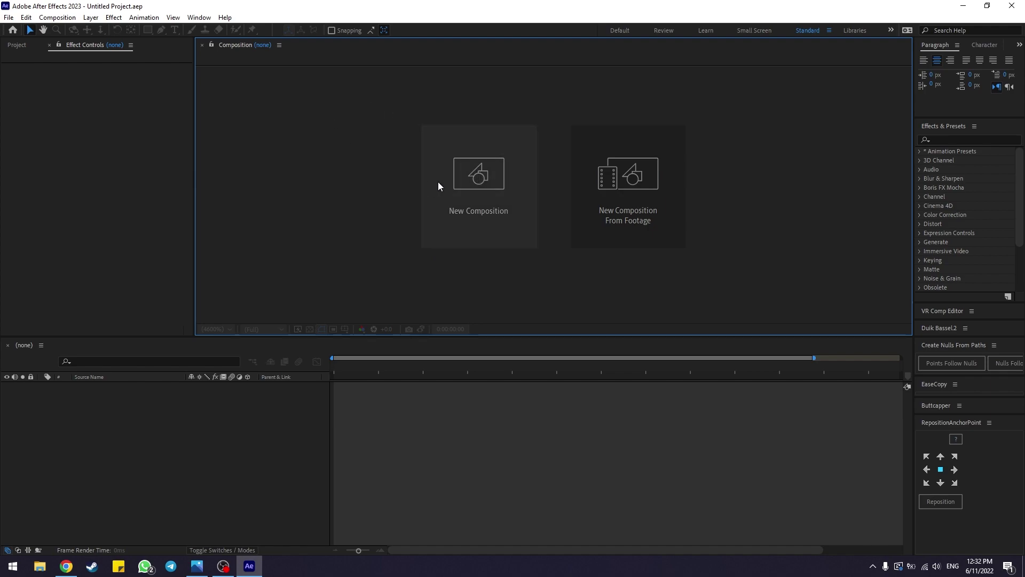
# Create a new composition named "Liquid Motion Comp" with the HD 1920x1080, 24 fps preset and a 10-second duration
pyautogui.click(476, 181)
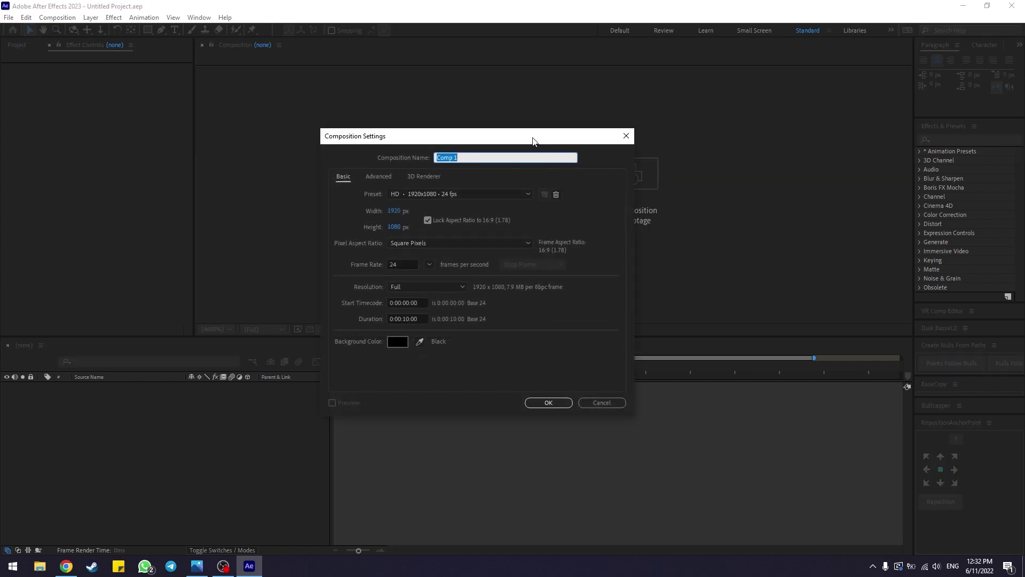
pyautogui.moveTo(534, 140); pyautogui.dragTo(546, 138)
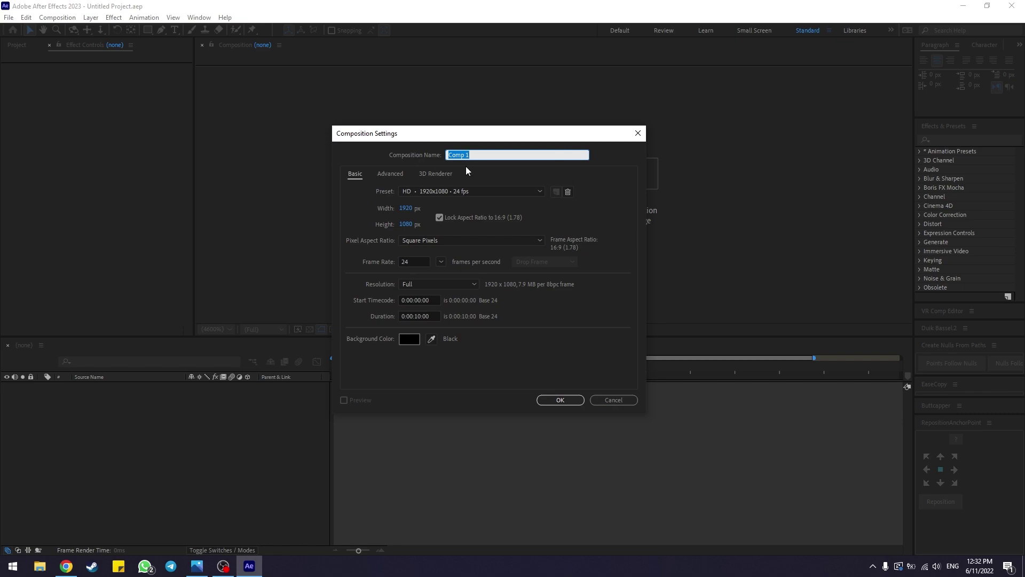
pyautogui.write('Lo')
pyautogui.write('iquid Mot')
pyautogui.write('ion Comp')
pyautogui.click(571, 402)
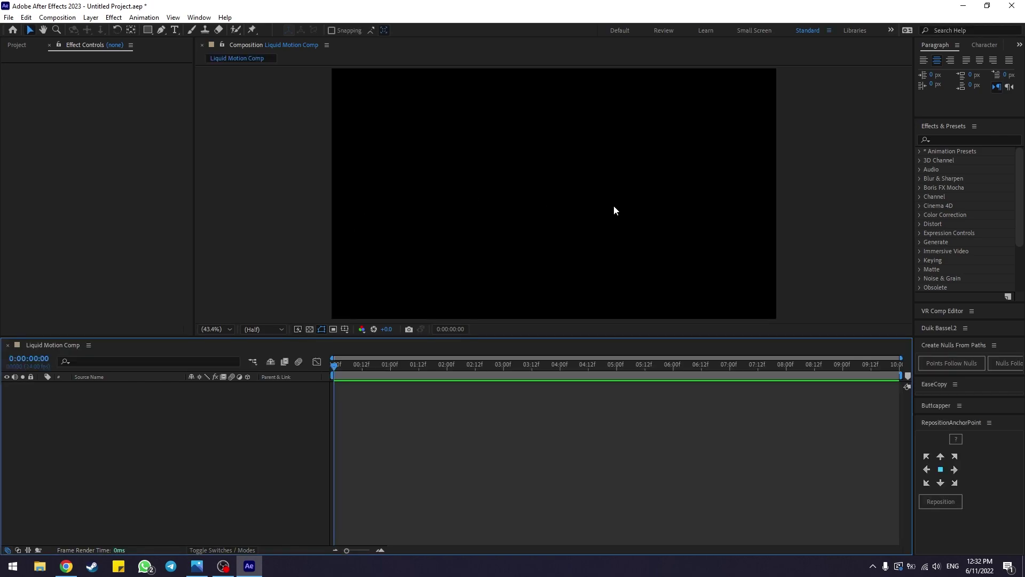
pyautogui.click(261, 264)
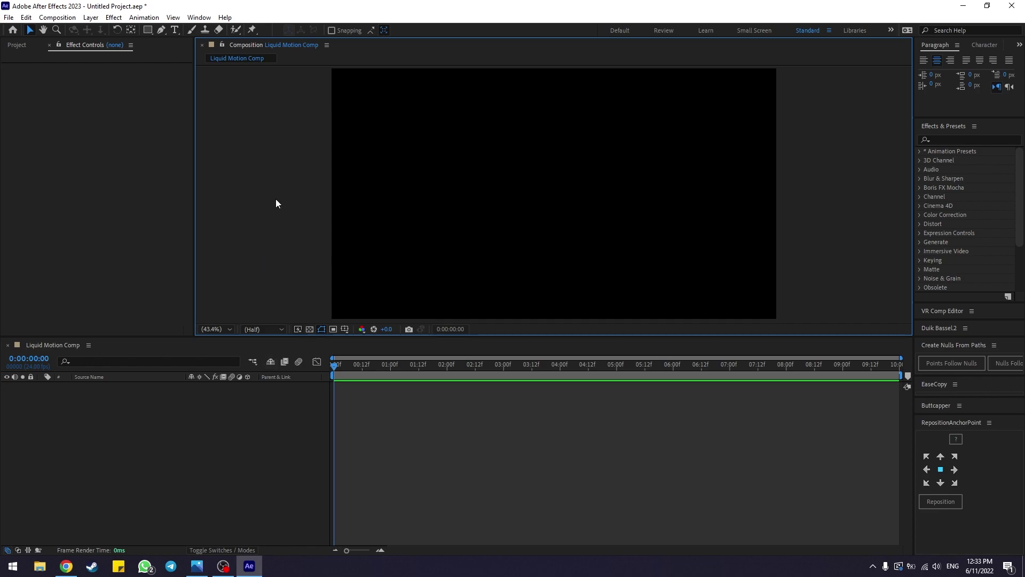
# Start a new solid layer named BG and match its size to the composition
pyautogui.click(98, 23)
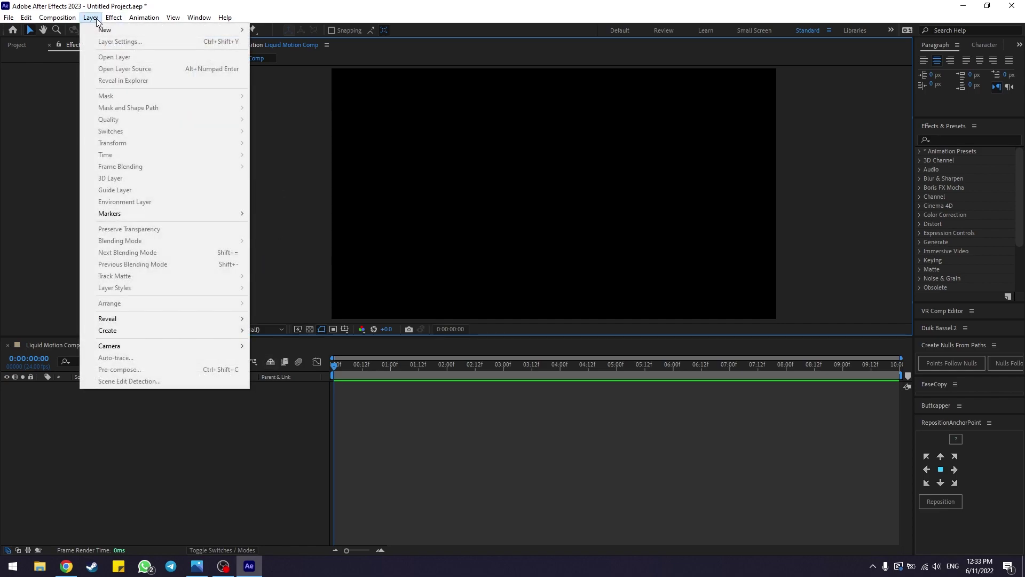
pyautogui.moveTo(160, 30)
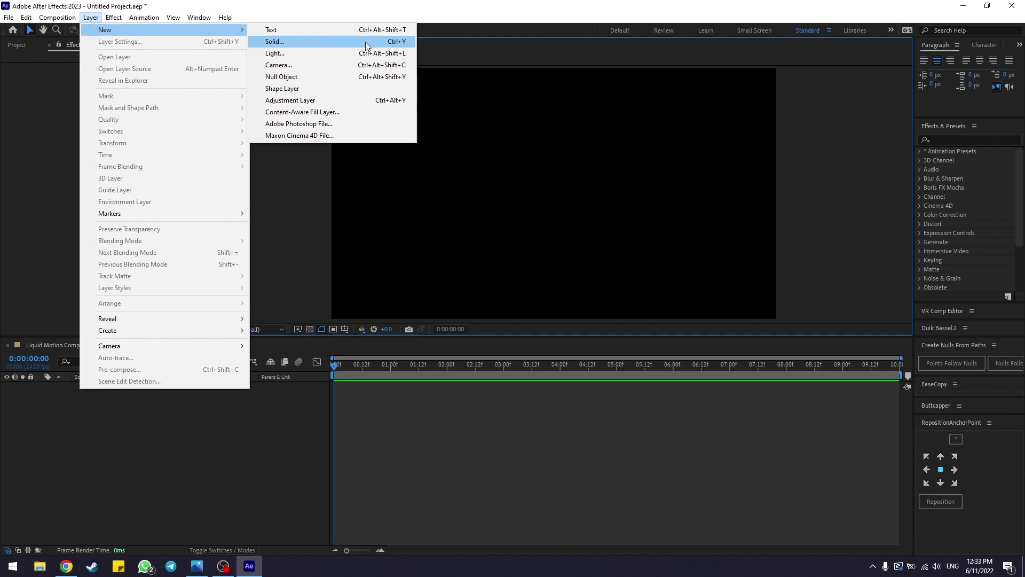
pyautogui.click(381, 42)
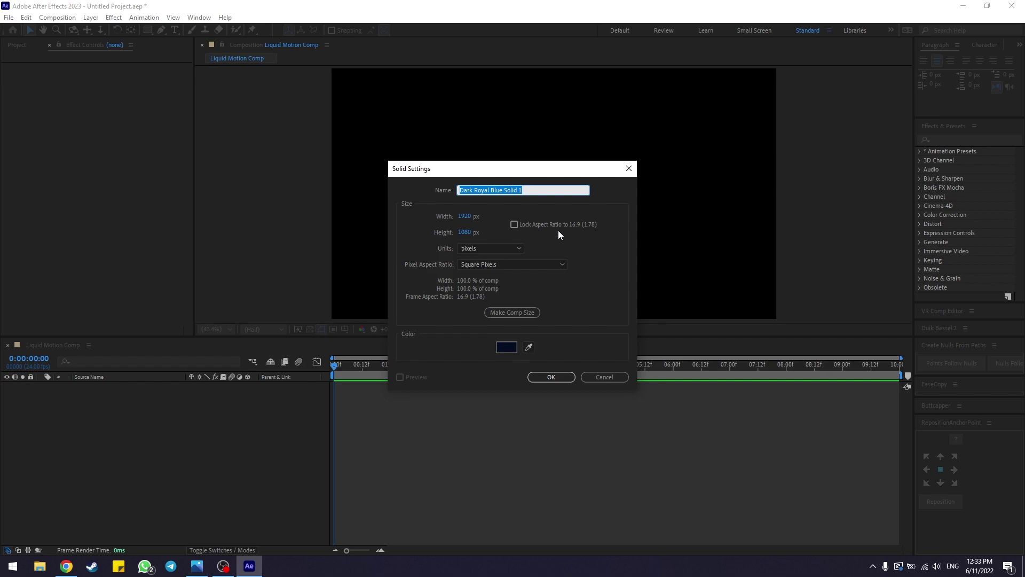
pyautogui.write('BG')
pyautogui.click(501, 313)
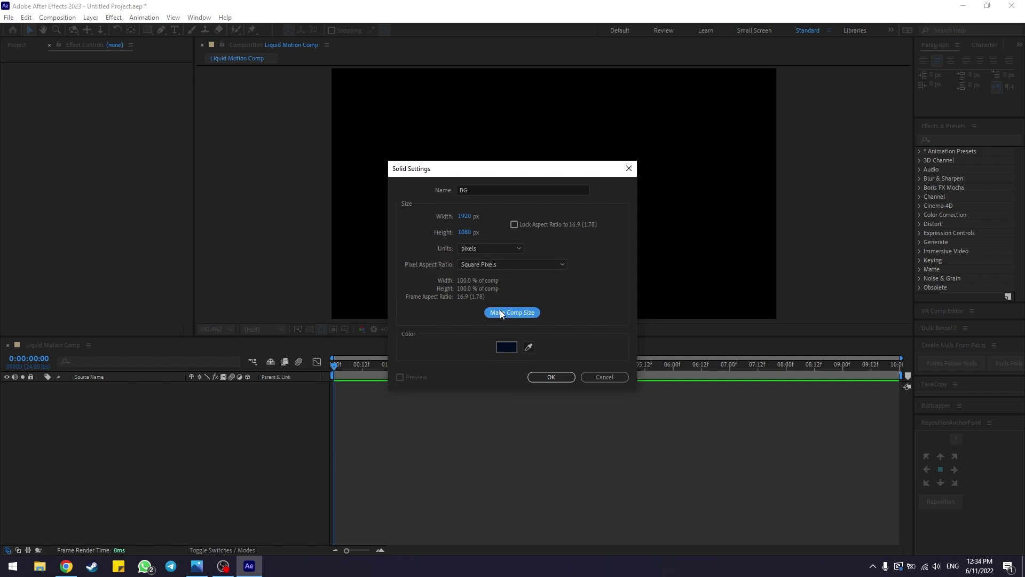
# Set the BG solid's colour to dark navy blue, about #02032B, create the solid and leave it deselected
pyautogui.click(512, 349)
pyautogui.moveTo(481, 172); pyautogui.dragTo(547, 204)
pyautogui.moveTo(534, 330); pyautogui.dragTo(537, 326)
pyautogui.moveTo(554, 265); pyautogui.dragTo(553, 258)
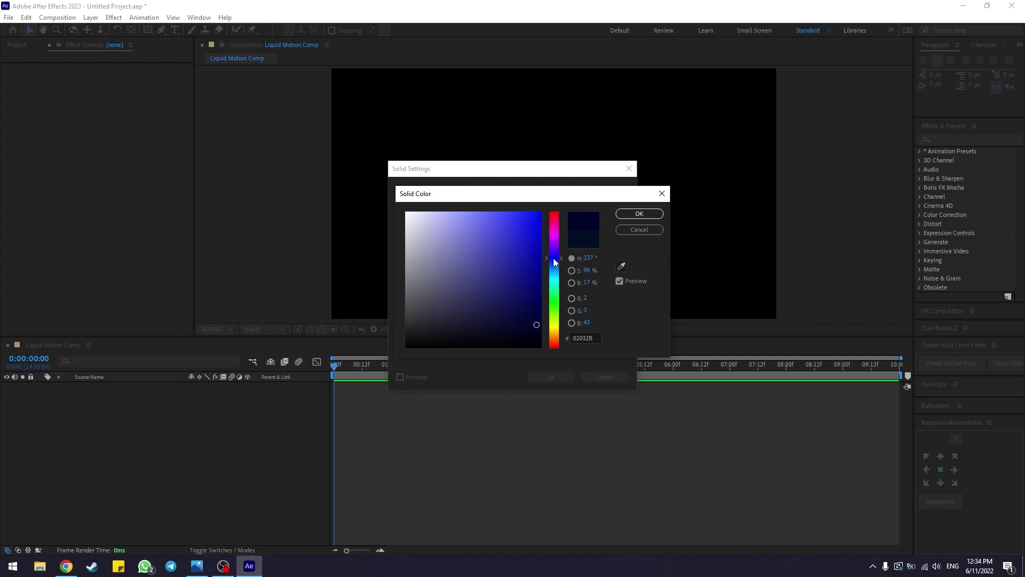
pyautogui.press('Return')
pyautogui.click(538, 375)
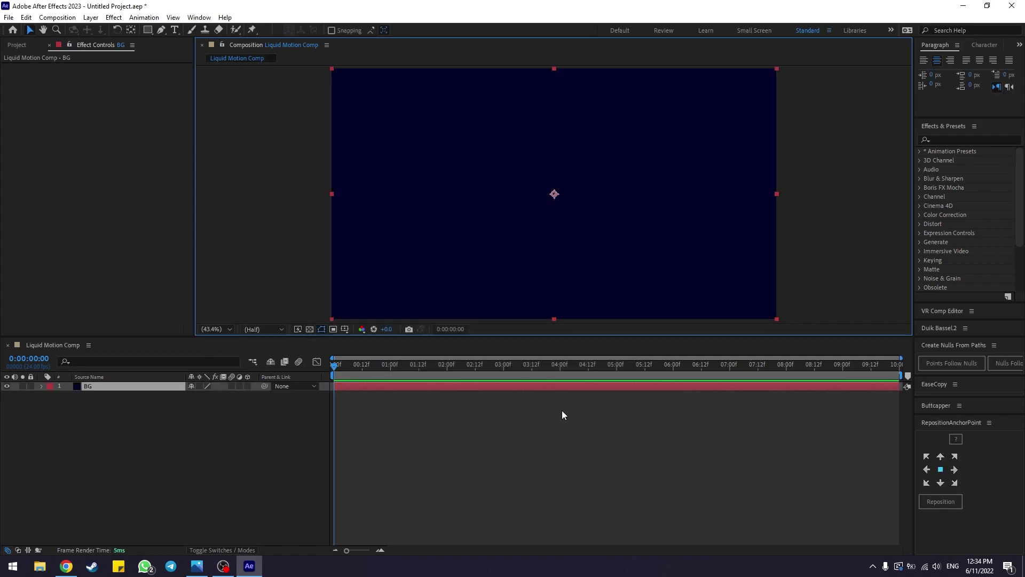
pyautogui.click(781, 251)
pyautogui.click(251, 444)
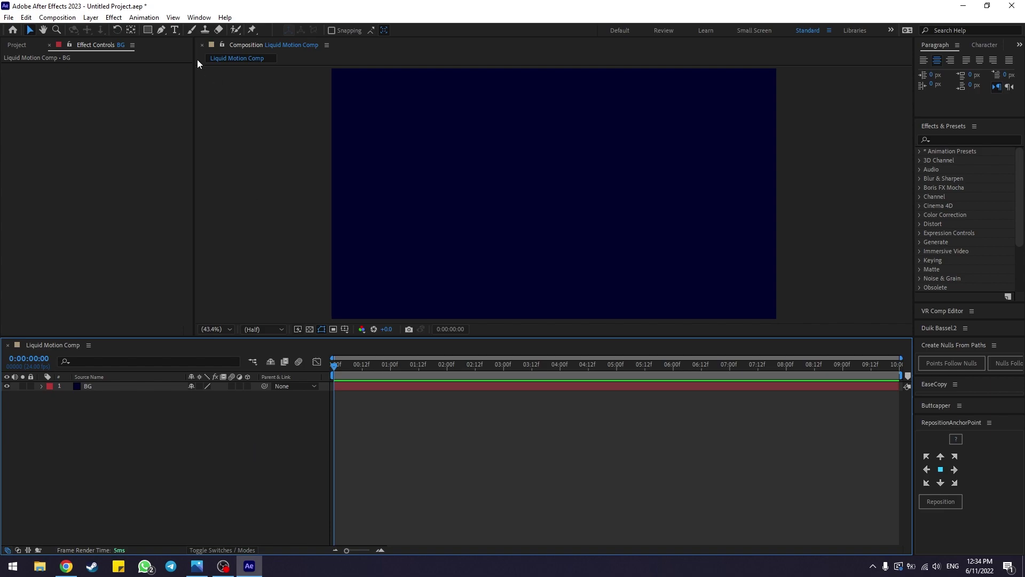
# Draw an open four-point wavy path across the composition with the Pen tool, as a new shape layer with no fill
pyautogui.click(161, 31)
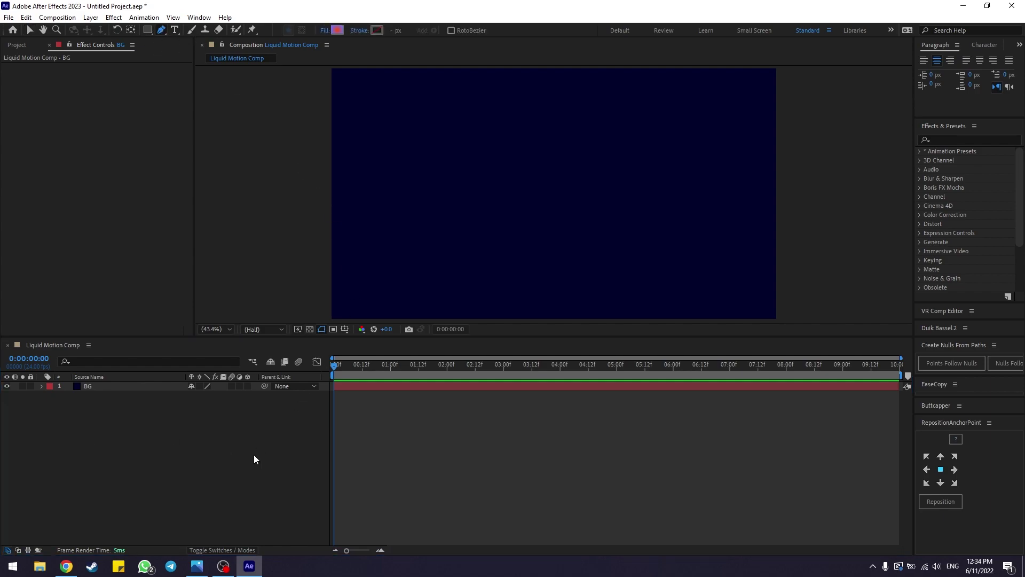
pyautogui.click(124, 422)
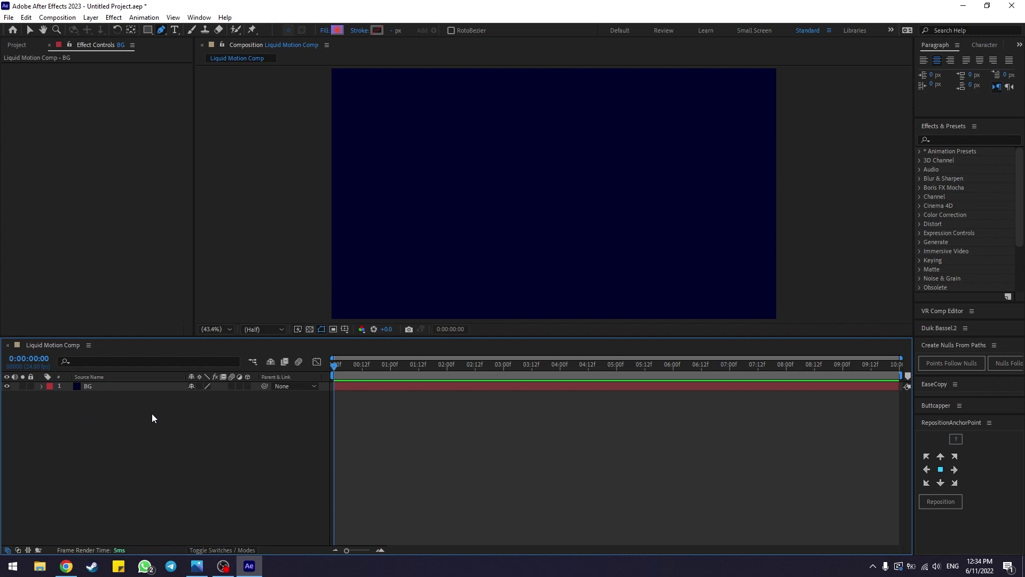
pyautogui.keyDown('alt'); pyautogui.click(338, 32); pyautogui.keyUp('alt')
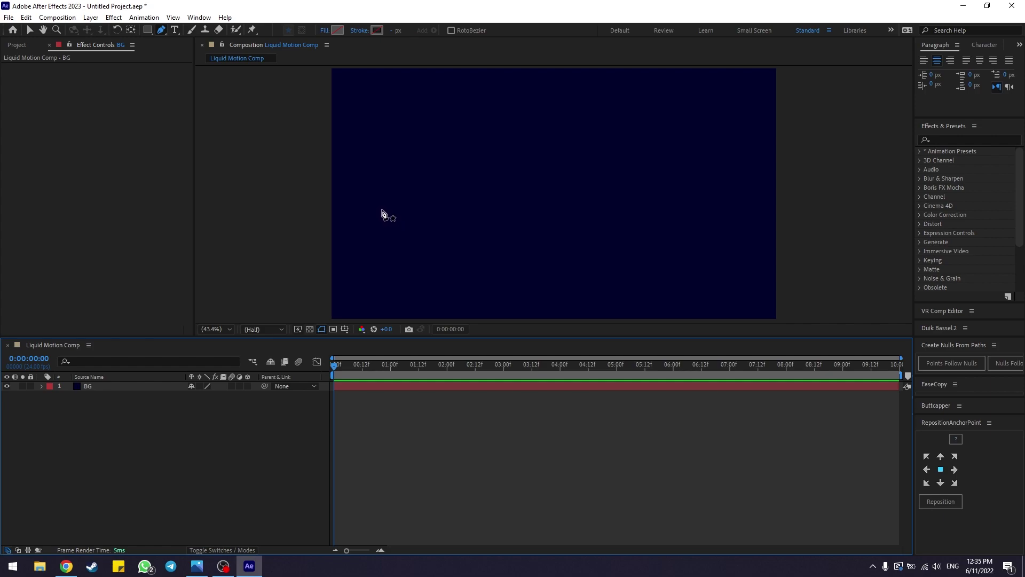
pyautogui.moveTo(375, 196)
pyautogui.mouseDown()
pyautogui.moveTo(375, 218)
pyautogui.moveTo(365, 212)
pyautogui.mouseUp()
pyautogui.moveTo(503, 175); pyautogui.dragTo(550, 203)
pyautogui.moveTo(656, 232); pyautogui.dragTo(711, 207)
pyautogui.moveTo(732, 161); pyautogui.dragTo(736, 155)
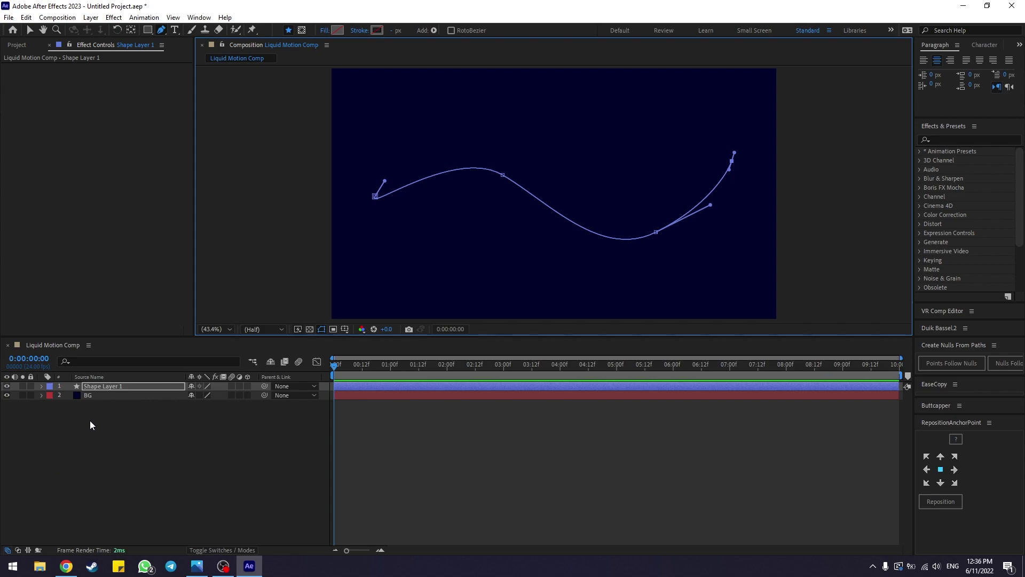
# Give the wavy path on Shape Layer 1 a linear gradient stroke
pyautogui.click(116, 387)
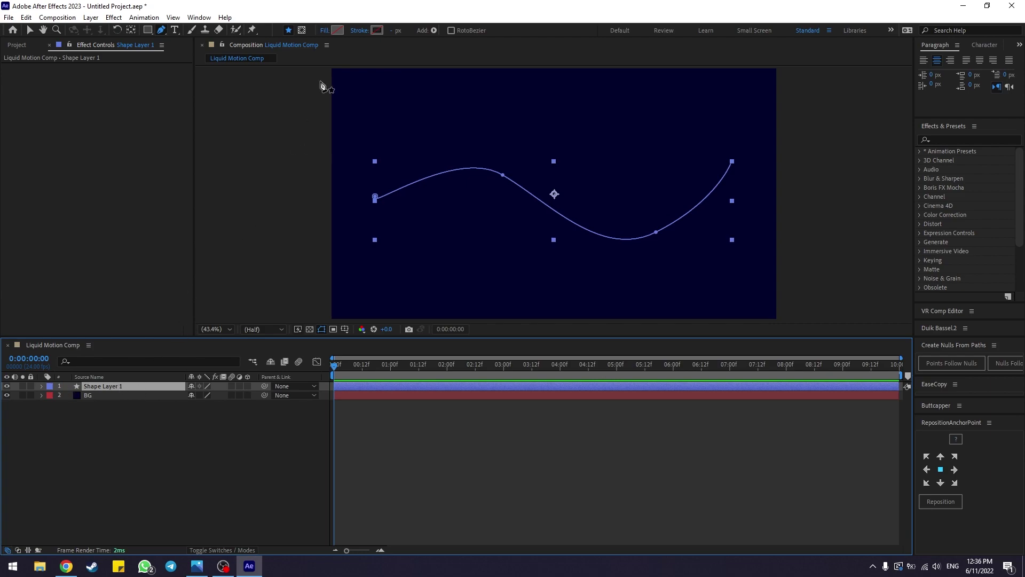
pyautogui.click(377, 30)
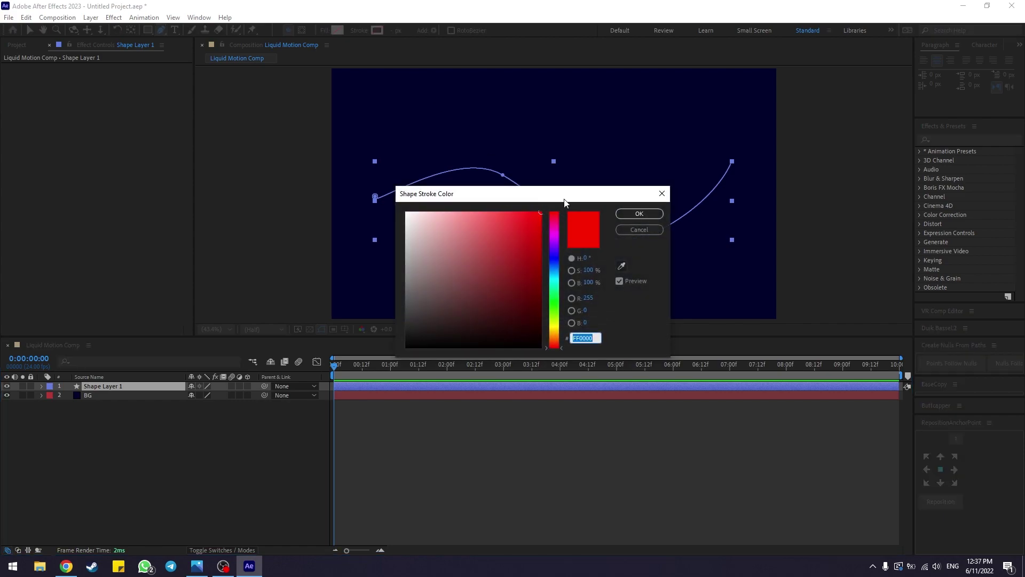
pyautogui.click(652, 232)
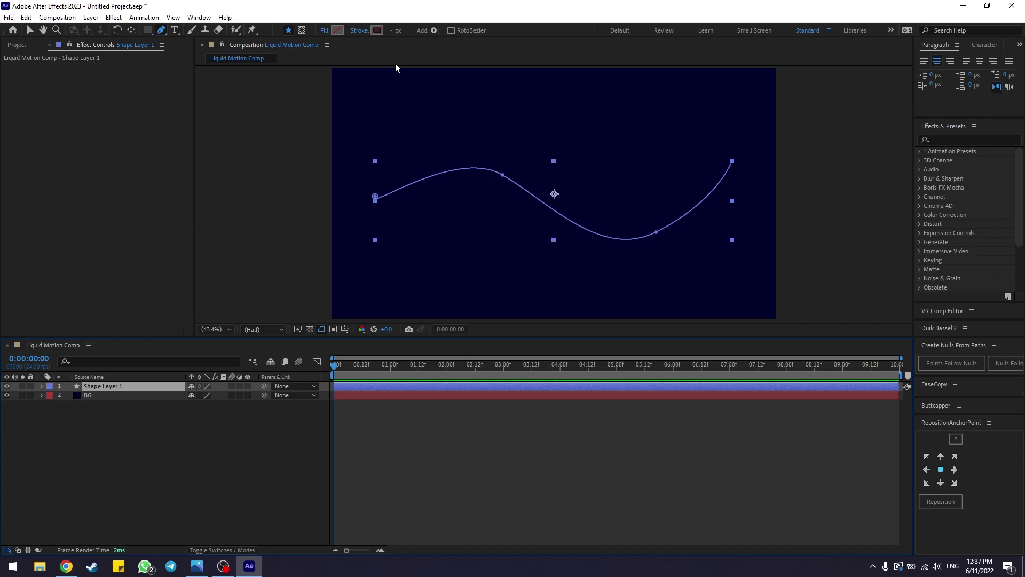
pyautogui.keyDown('alt'); pyautogui.click(375, 30); pyautogui.keyUp('alt')
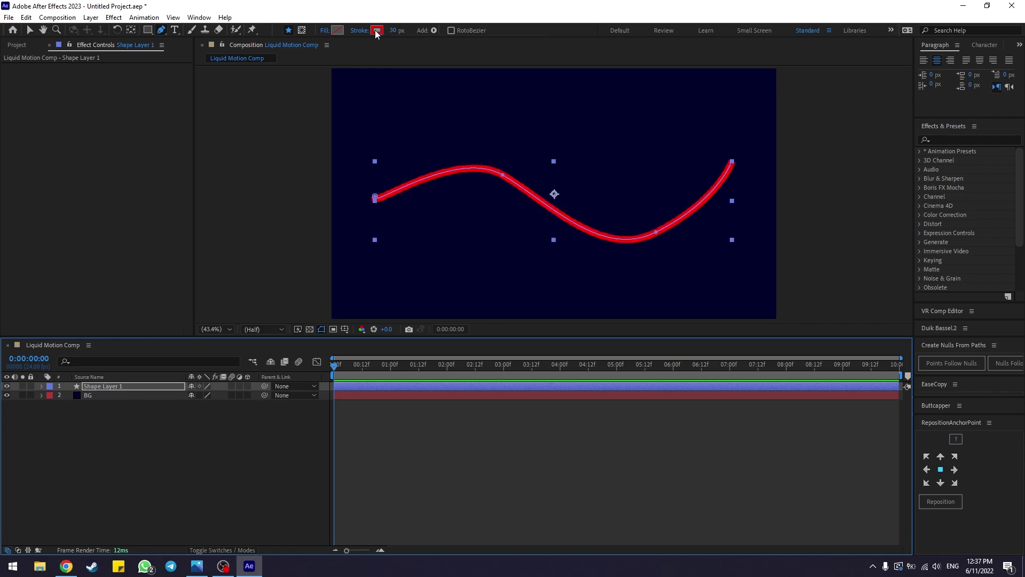
pyautogui.keyDown('alt'); pyautogui.click(375, 30); pyautogui.keyUp('alt')
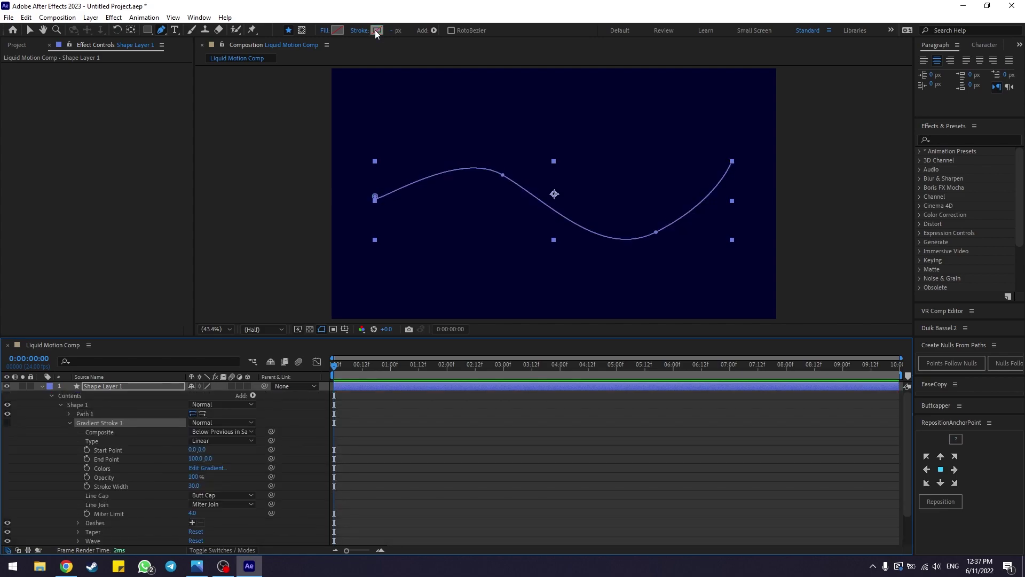
pyautogui.keyDown('alt'); pyautogui.click(375, 30); pyautogui.keyUp('alt')
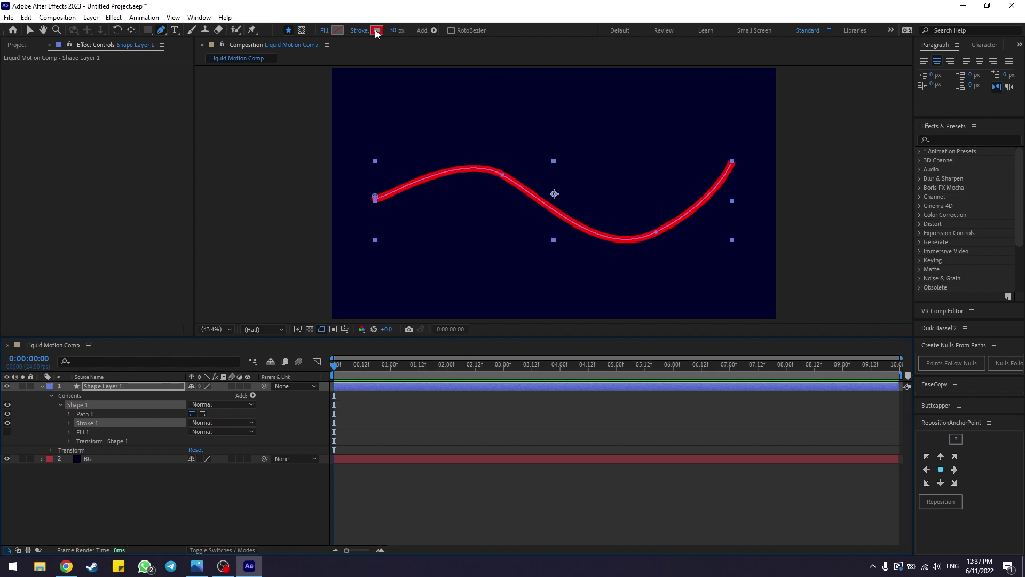
pyautogui.keyDown('alt'); pyautogui.click(375, 30); pyautogui.keyUp('alt')
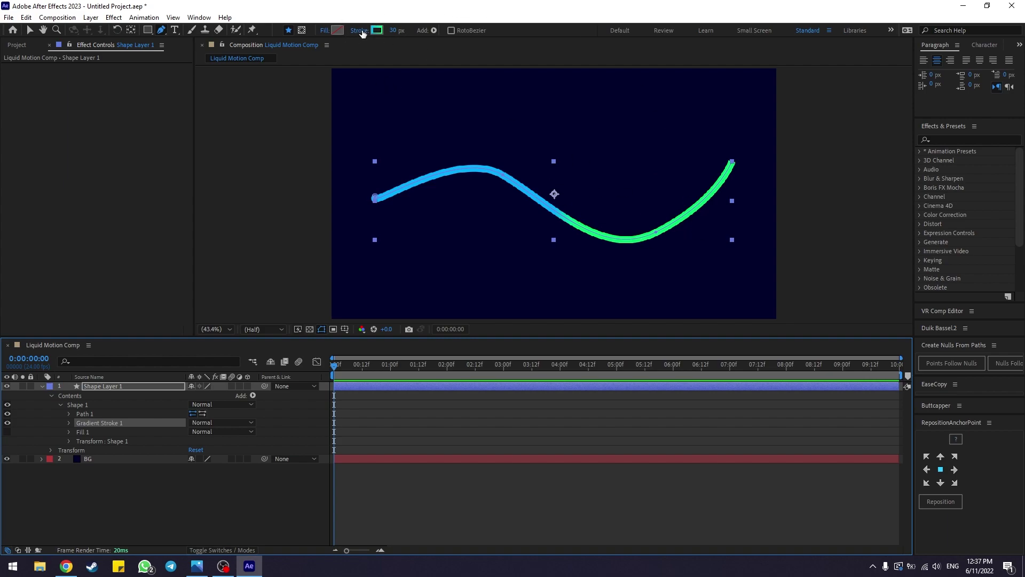
# Set the wavy path's stroke width to 80 px
pyautogui.click(395, 30)
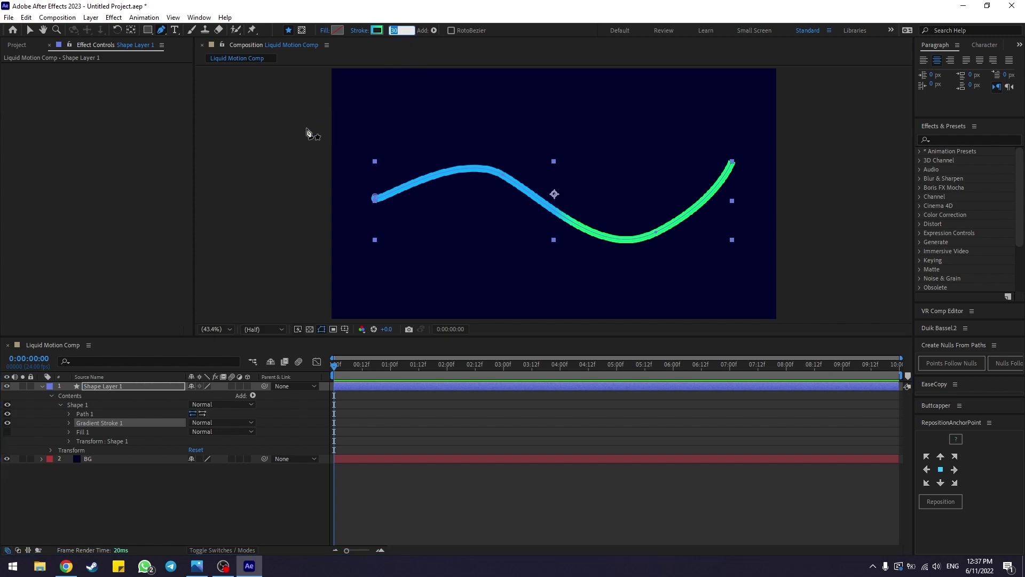
pyautogui.write('80')
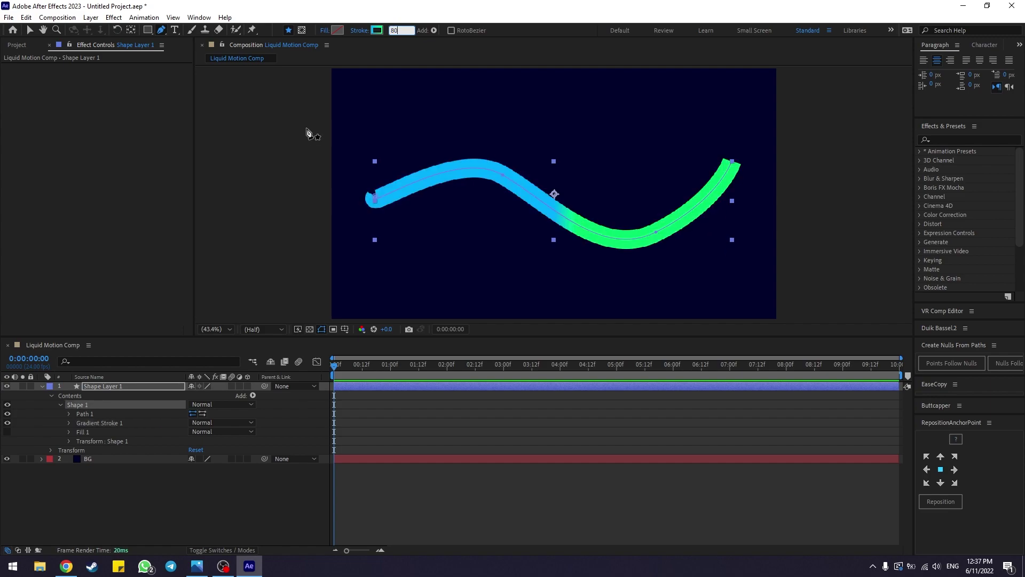
pyautogui.press('Return')
# Edit the colours of Shape Layer 1's Gradient Stroke 1, changing the blue start stop to bright cyan and keeping the green end stop
pyautogui.click(97, 387)
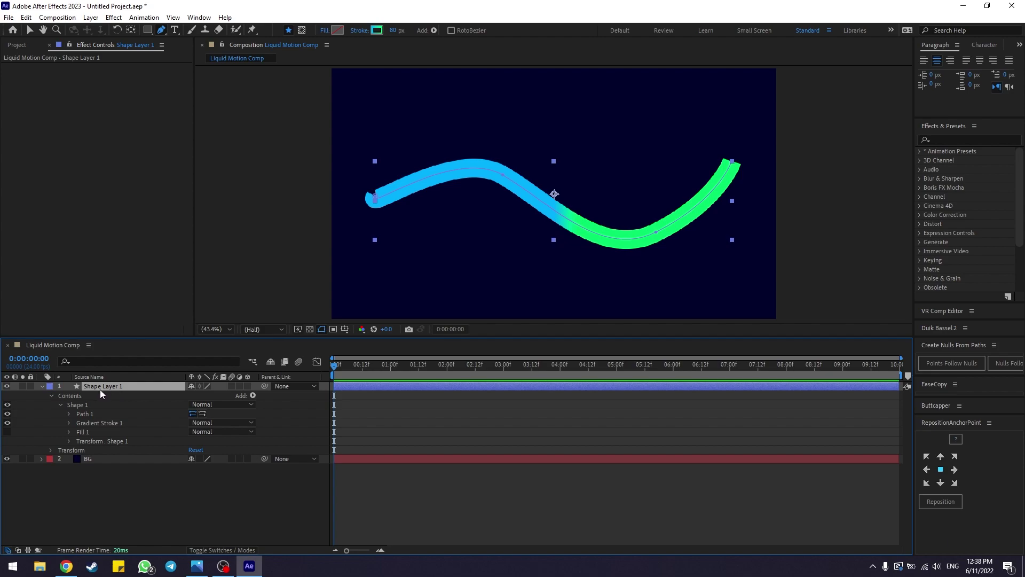
pyautogui.click(41, 386)
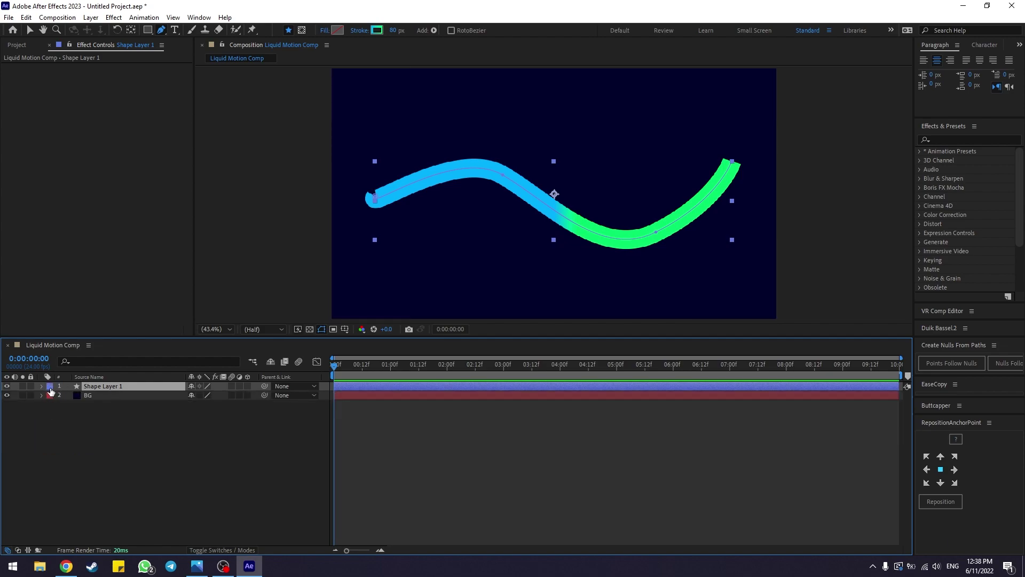
pyautogui.click(41, 385)
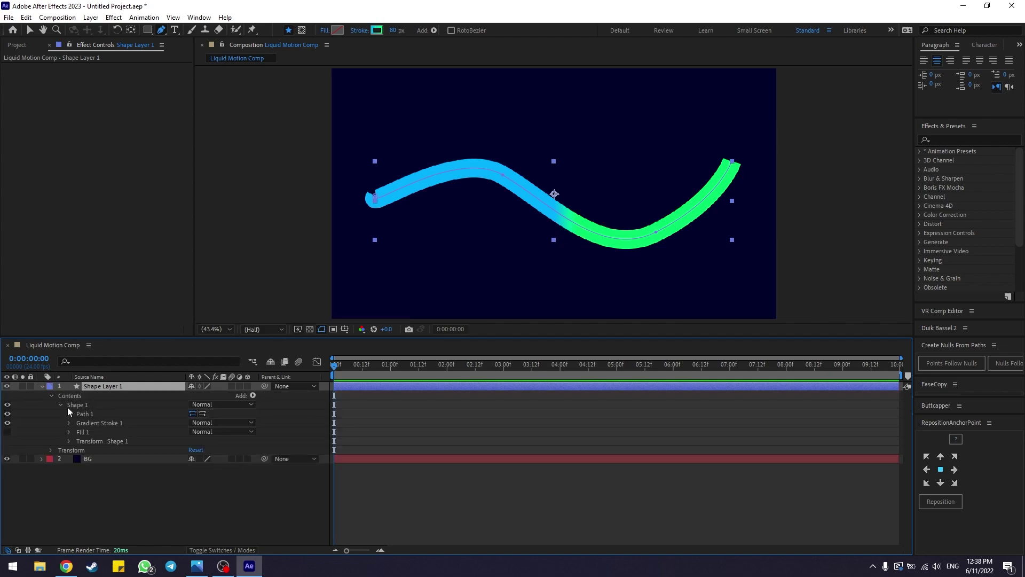
pyautogui.click(103, 423)
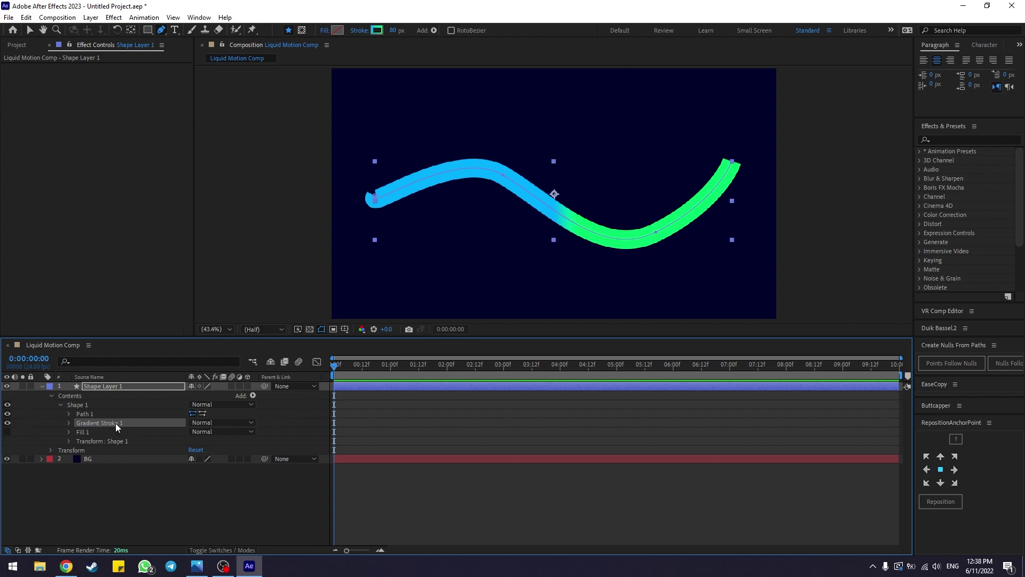
pyautogui.click(70, 423)
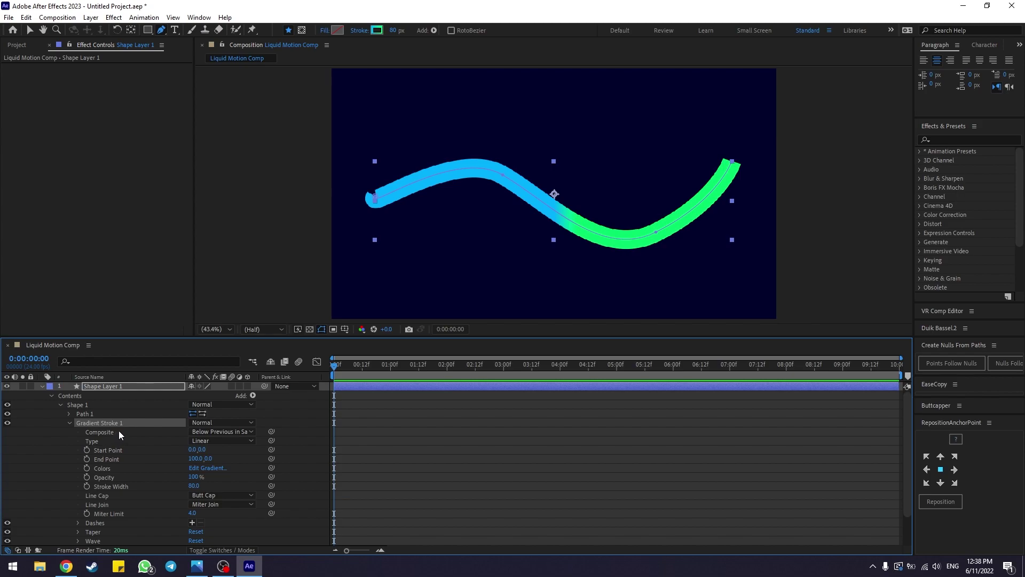
pyautogui.click(103, 468)
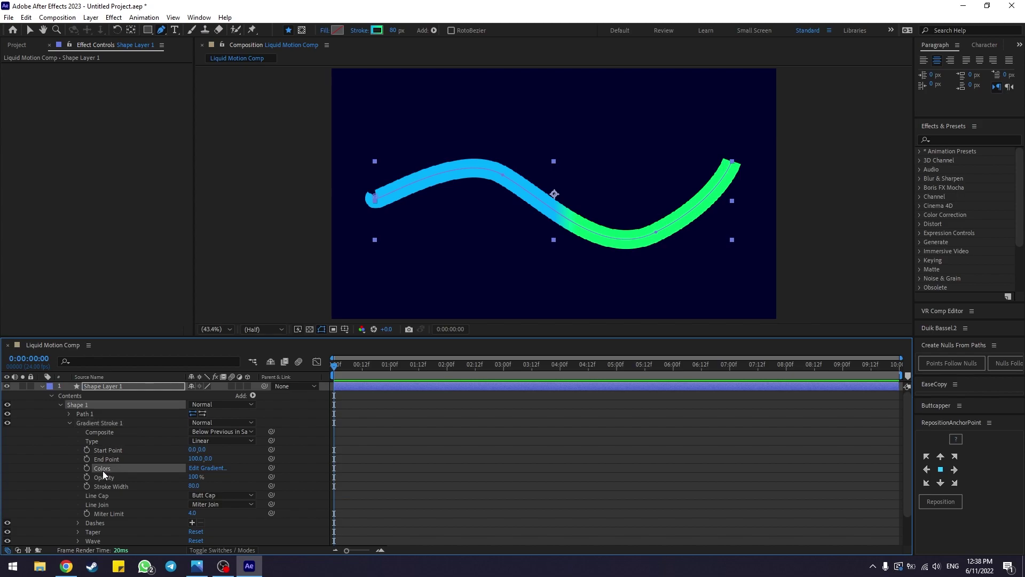
pyautogui.click(221, 468)
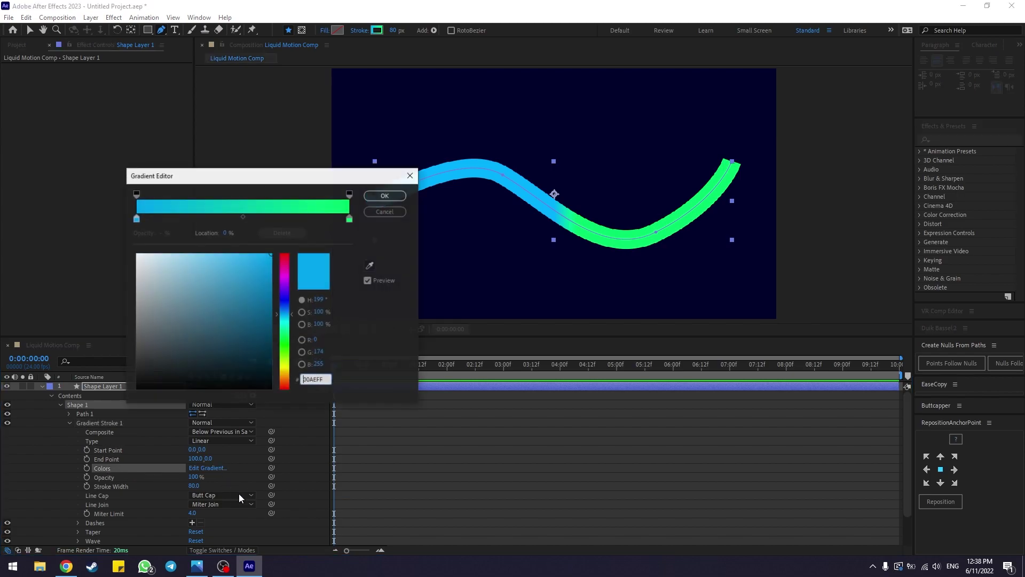
pyautogui.moveTo(256, 182); pyautogui.dragTo(561, 278)
pyautogui.click(441, 316)
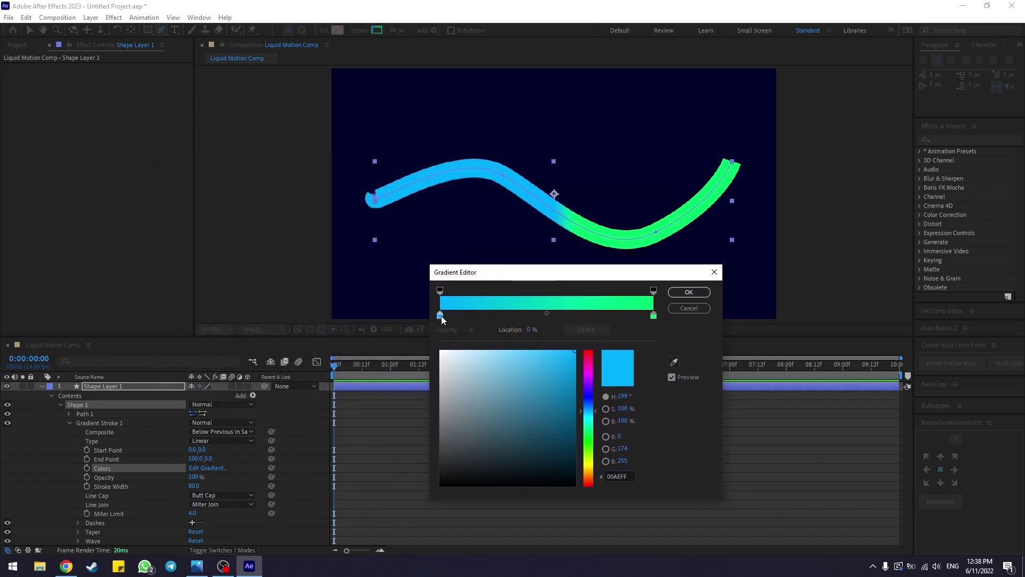
pyautogui.click(588, 404)
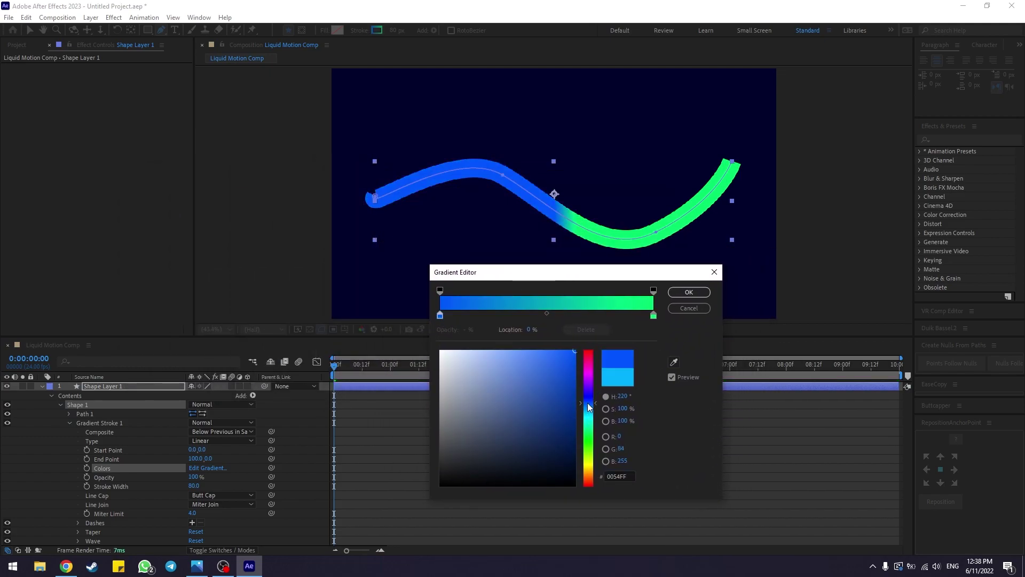
pyautogui.moveTo(587, 402); pyautogui.dragTo(592, 430)
pyautogui.click(654, 316)
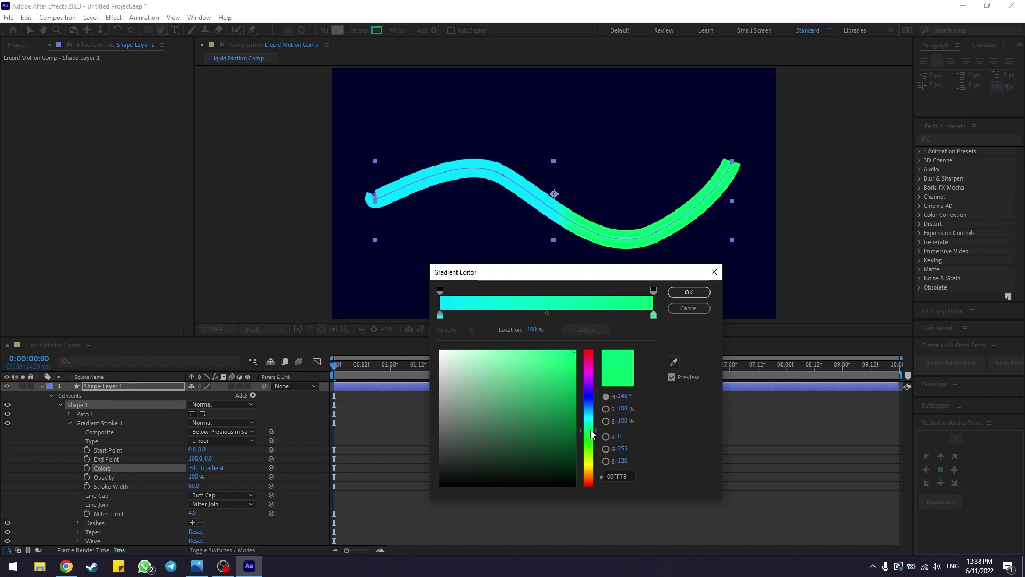
pyautogui.click(695, 292)
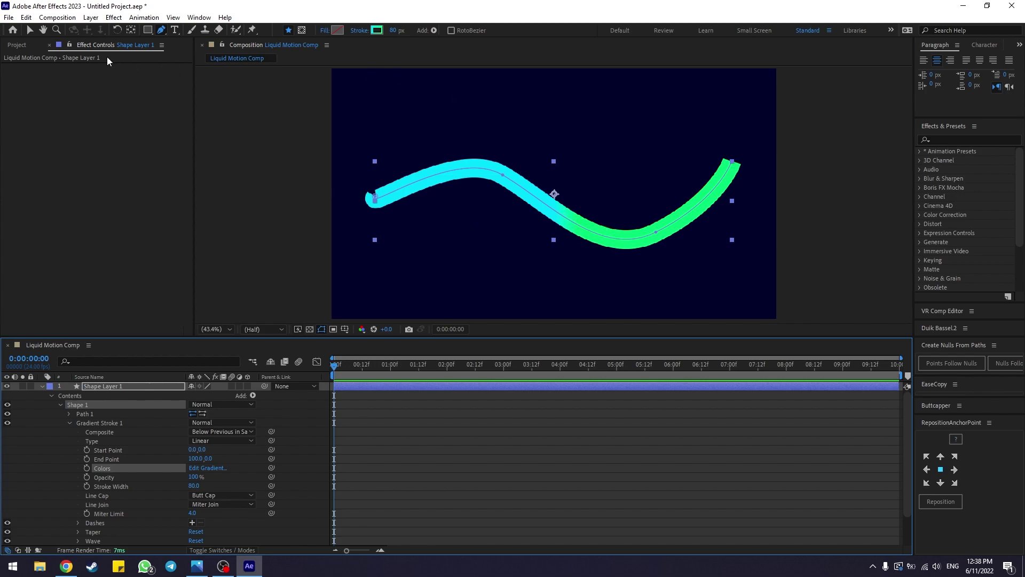
# Stretch Gradient Stroke 1 along the wavy path, with its start point at about -644.8, 43.8 and end point at about 357.9, 23.0
pyautogui.click(29, 30)
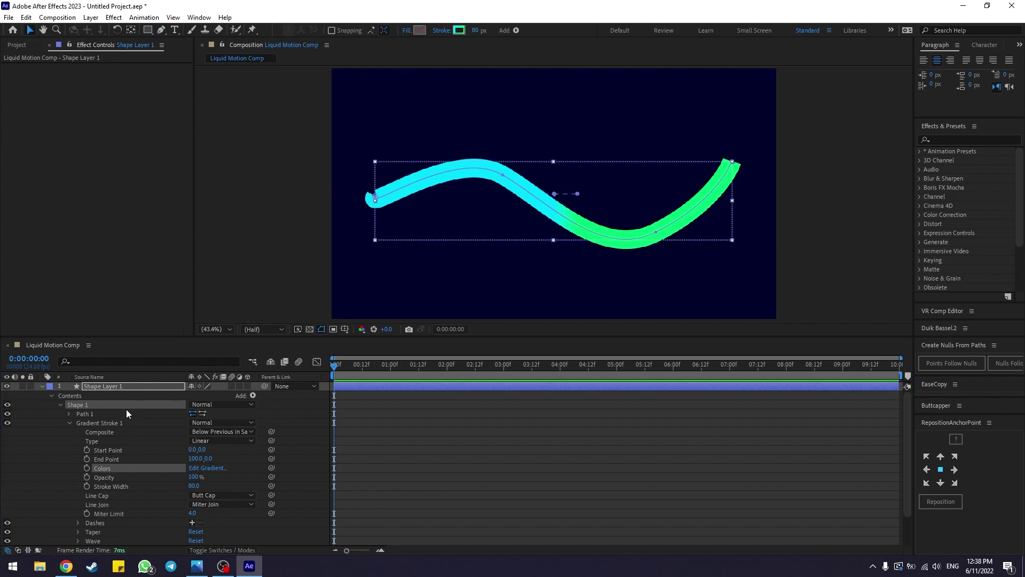
pyautogui.click(95, 387)
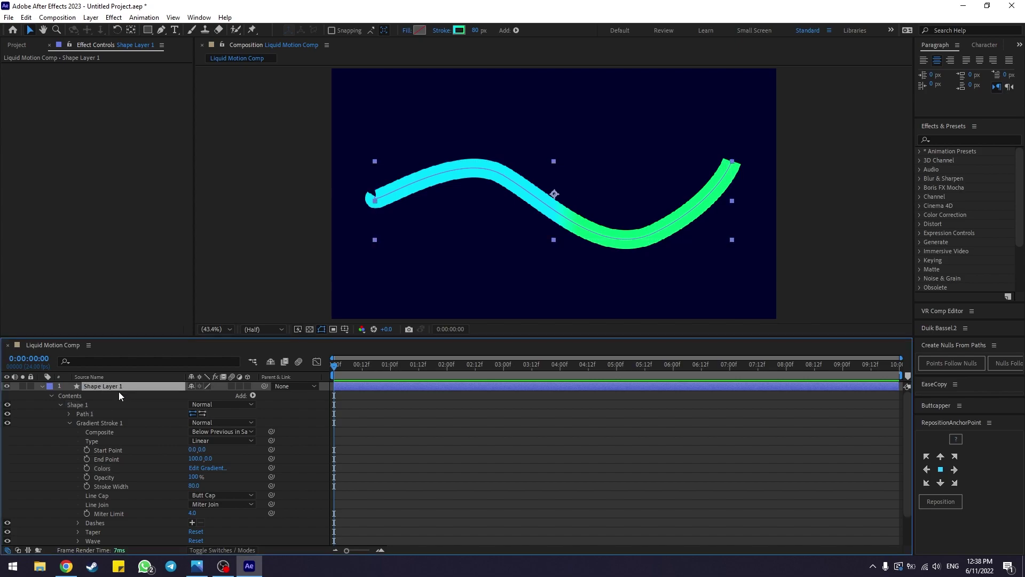
pyautogui.click(101, 423)
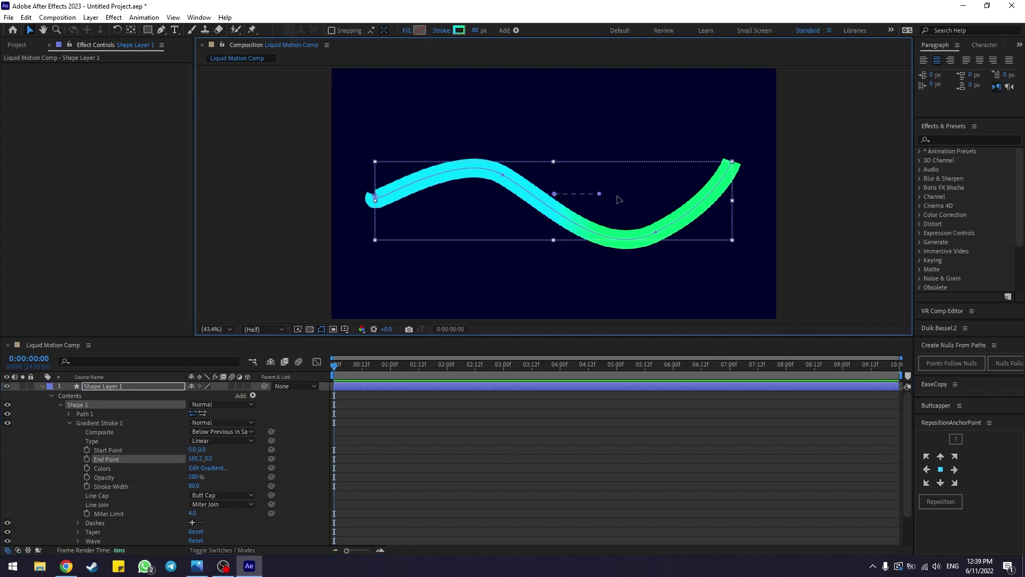
pyautogui.moveTo(577, 195); pyautogui.dragTo(692, 196)
pyautogui.moveTo(555, 195); pyautogui.dragTo(405, 203)
pyautogui.moveTo(692, 197); pyautogui.dragTo(638, 198)
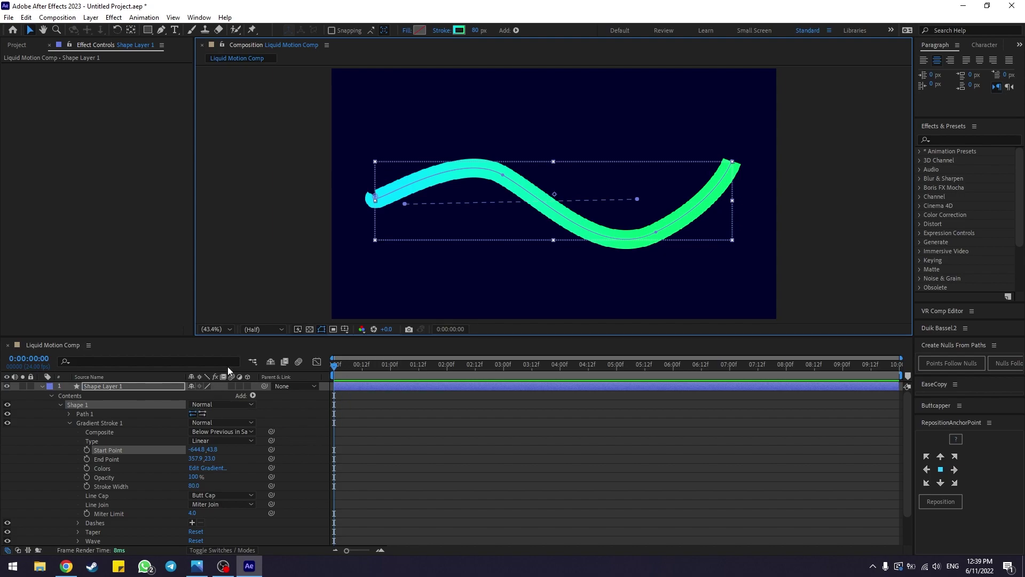
pyautogui.click(290, 264)
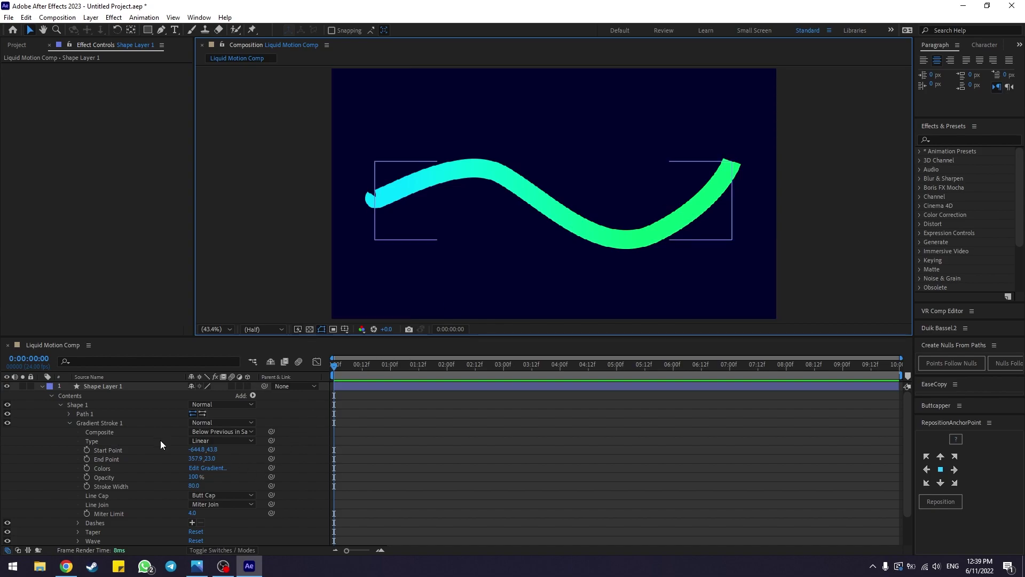
# Add Trim Paths to Shape Layer 1 and show its properties
pyautogui.click(114, 387)
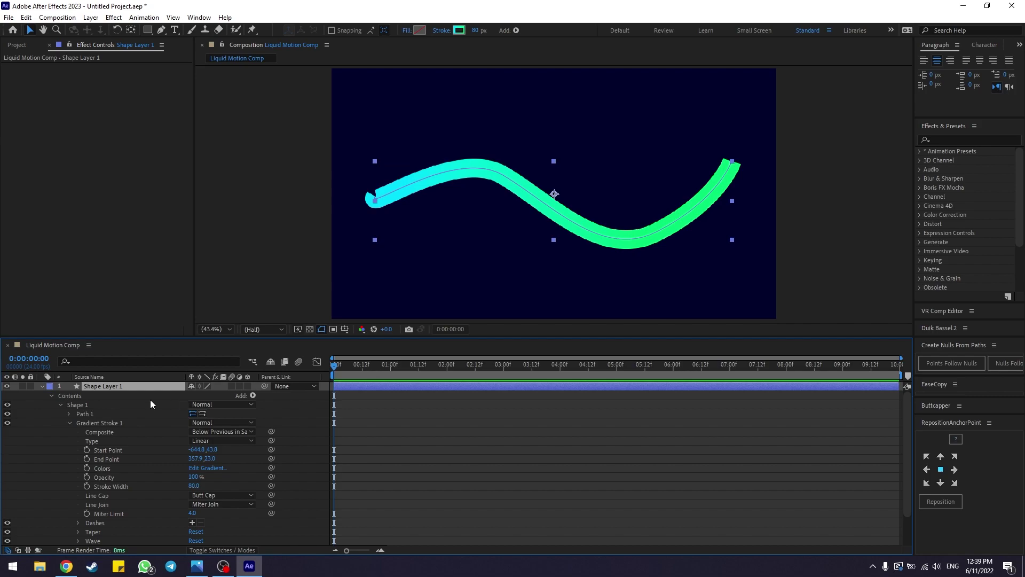
pyautogui.click(253, 395)
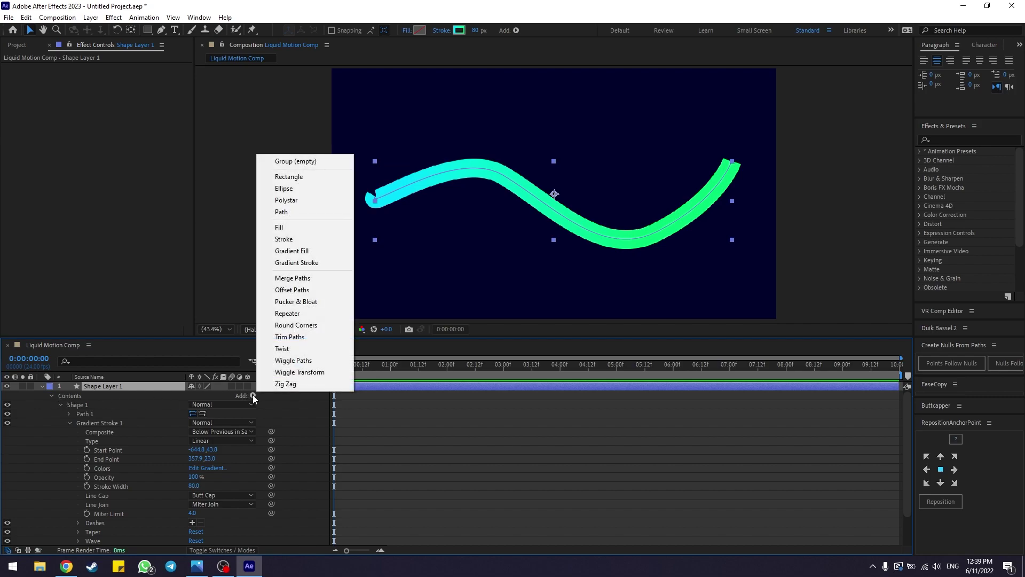
pyautogui.click(309, 336)
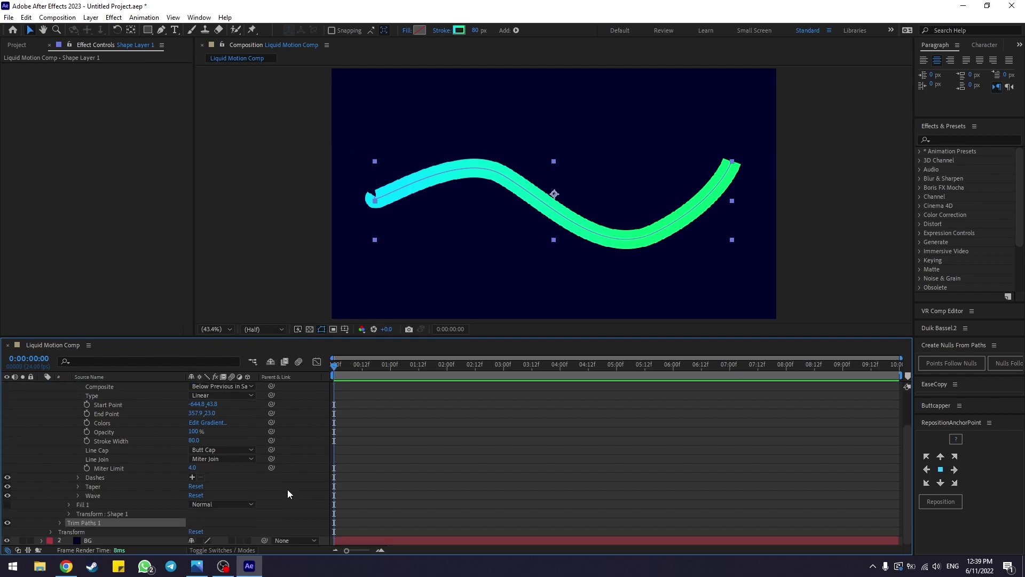
pyautogui.click(60, 524)
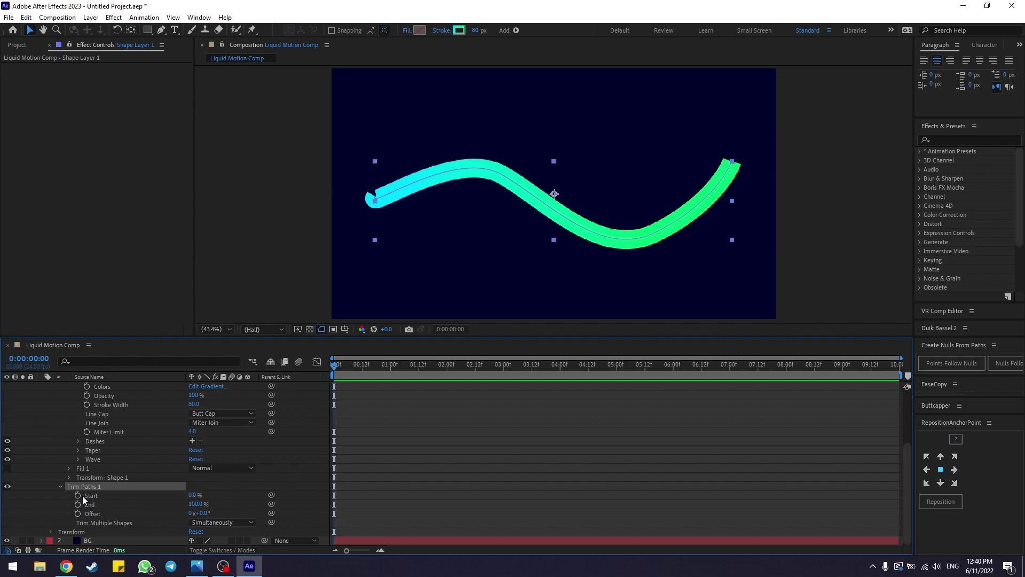
# Keyframe the Trim Paths Start and End at 0:00:00:00, setting End to 0%
pyautogui.moveTo(341, 365); pyautogui.dragTo(307, 370)
pyautogui.press('=')
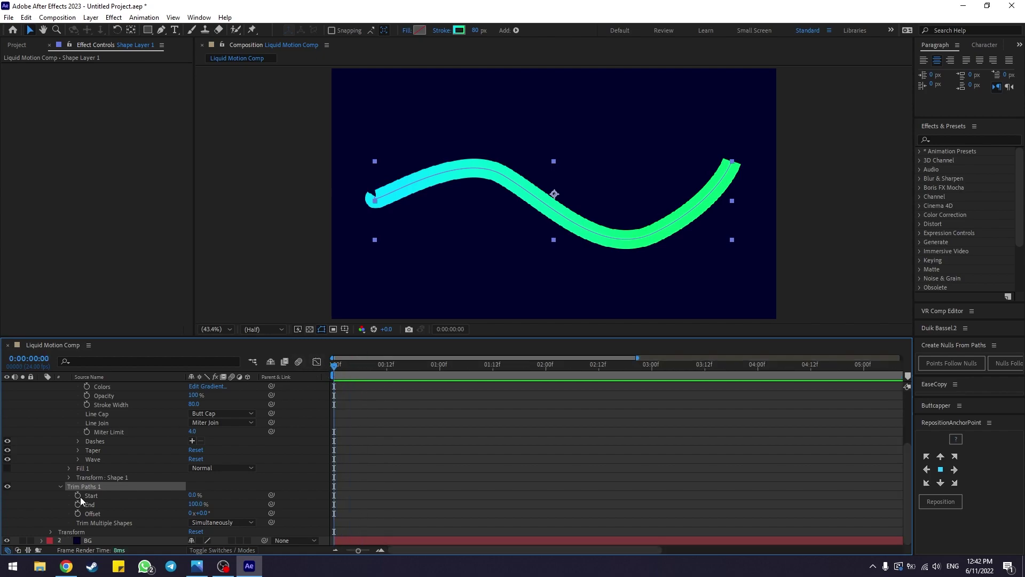
pyautogui.click(79, 496)
pyautogui.click(78, 505)
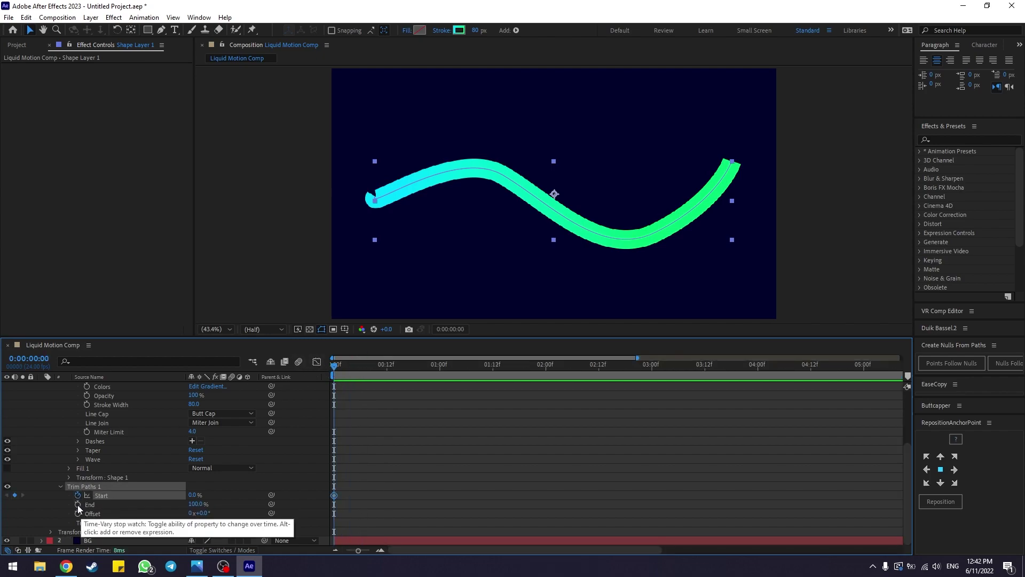
pyautogui.click(190, 503)
pyautogui.write('0')
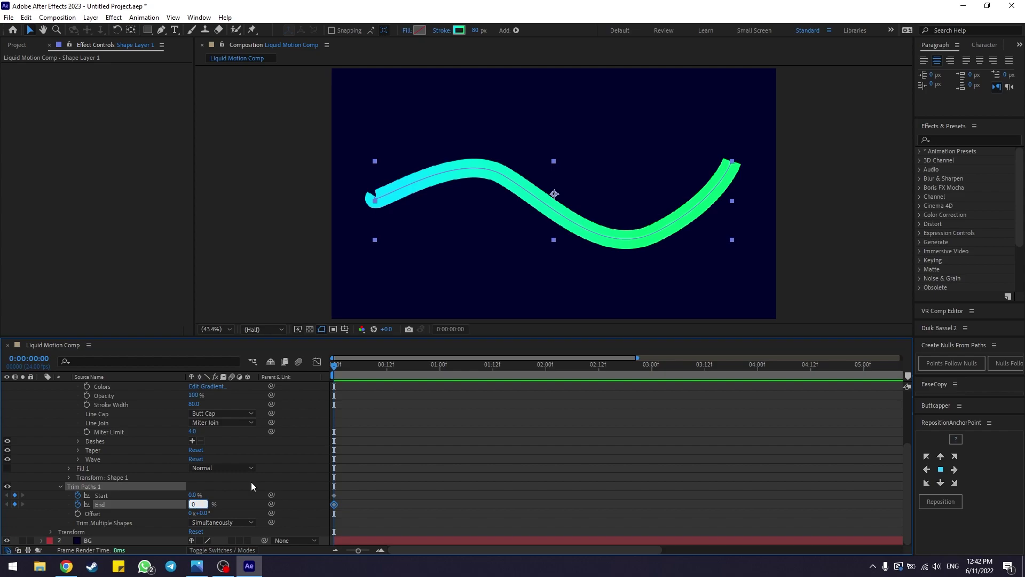
pyautogui.press('Return')
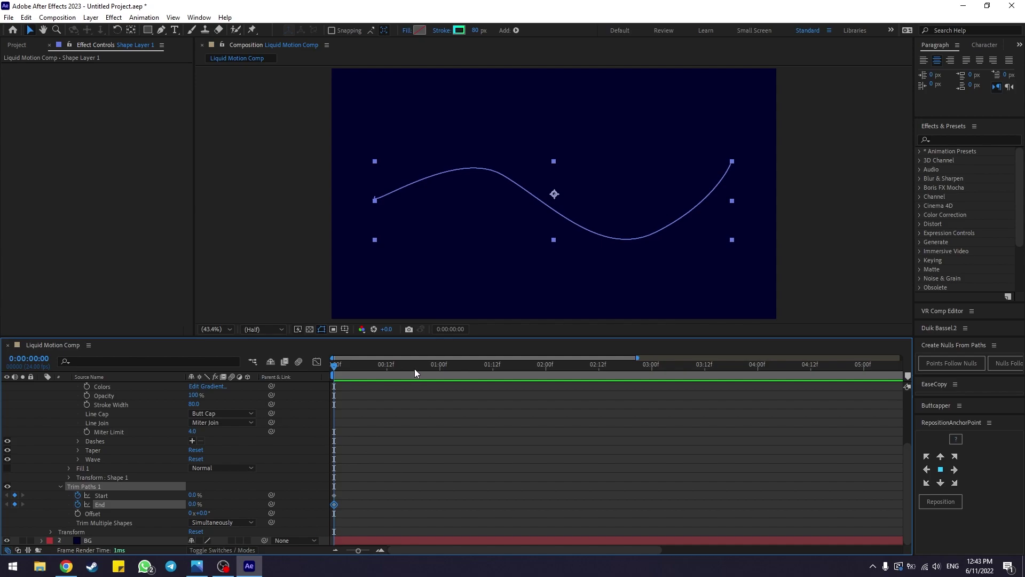
pyautogui.click(369, 503)
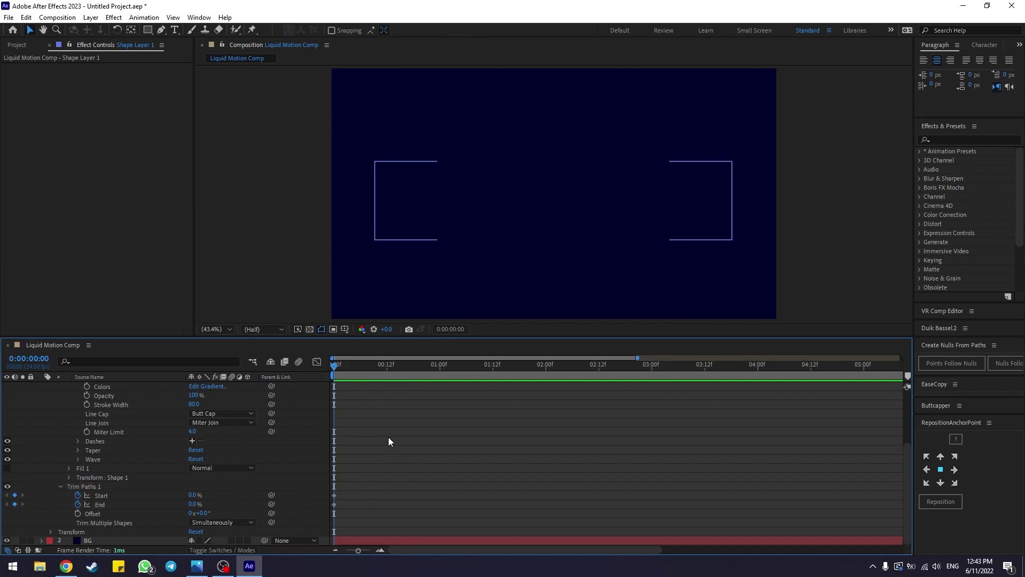
# Keyframe the Trim Paths Start and End at 100% at 0:00:02:08
pyautogui.moveTo(335, 366); pyautogui.dragTo(581, 371)
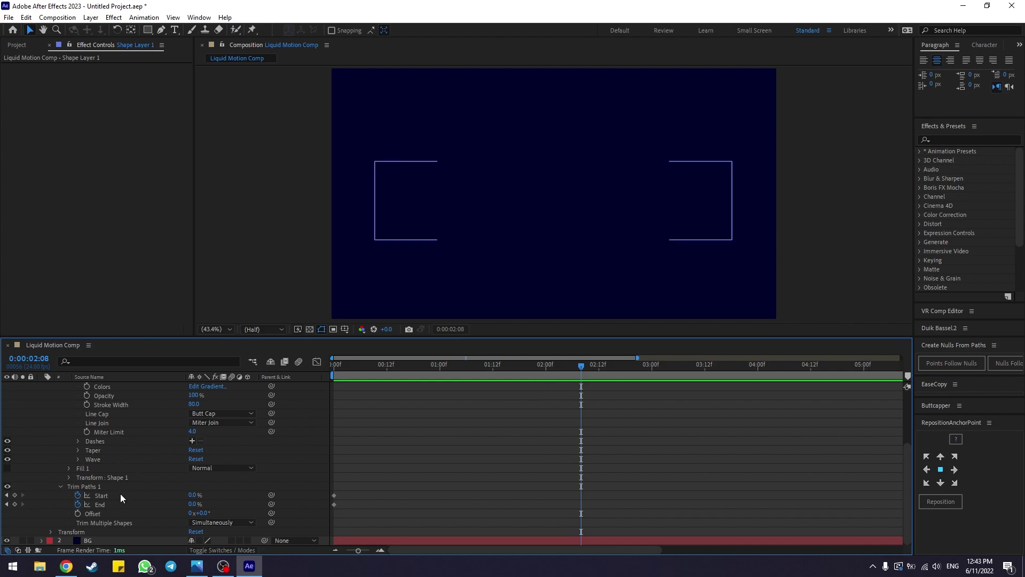
pyautogui.click(196, 496)
pyautogui.write('100')
pyautogui.press('Return')
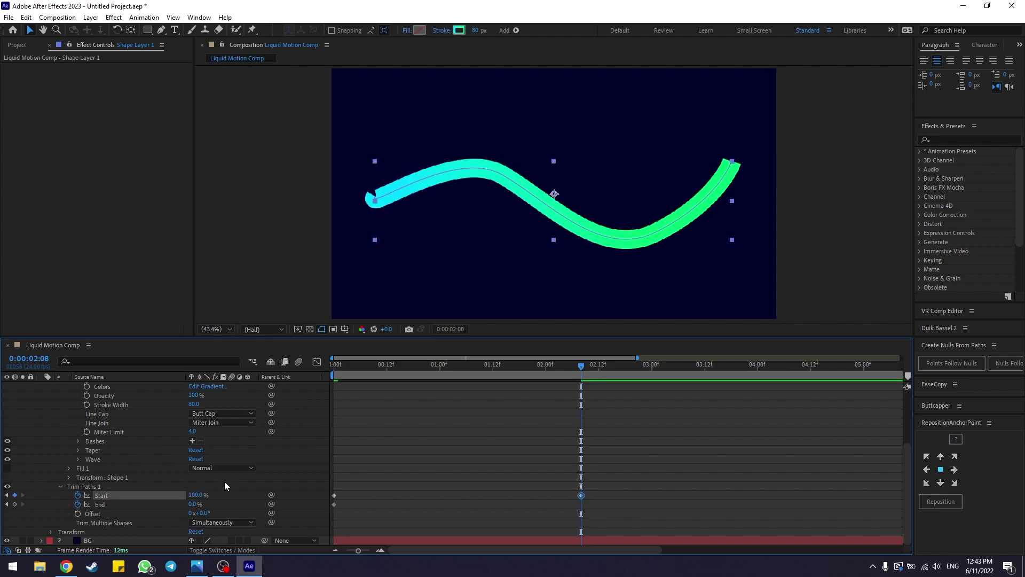
pyautogui.click(196, 505)
pyautogui.write('100')
pyautogui.press('Return')
pyautogui.click(557, 395)
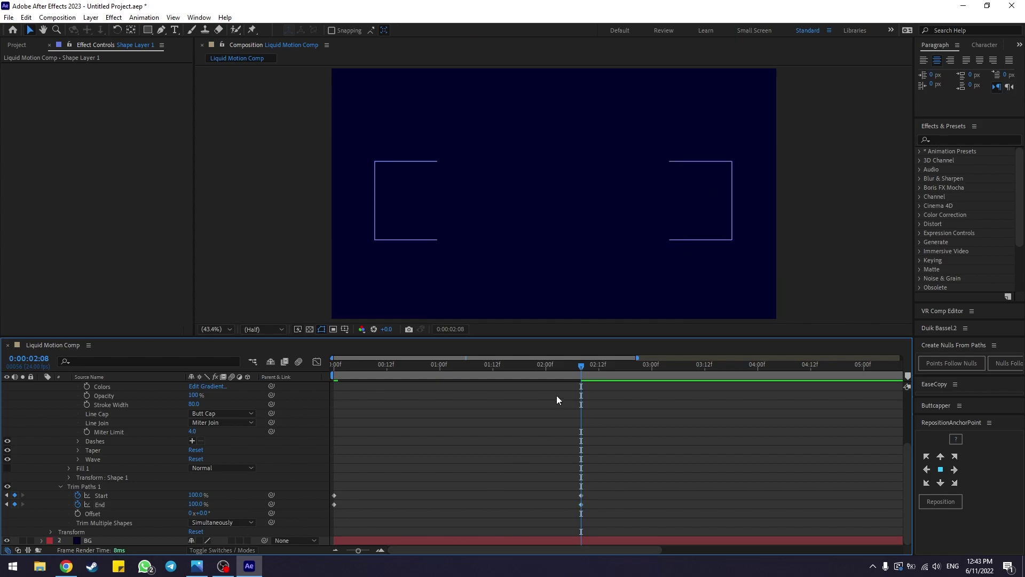
# Delay both Trim Paths Start keyframes by about 16 frames, placing the last one at 0:00:03:00, and preview the animation
pyautogui.moveTo(547, 365); pyautogui.dragTo(524, 373)
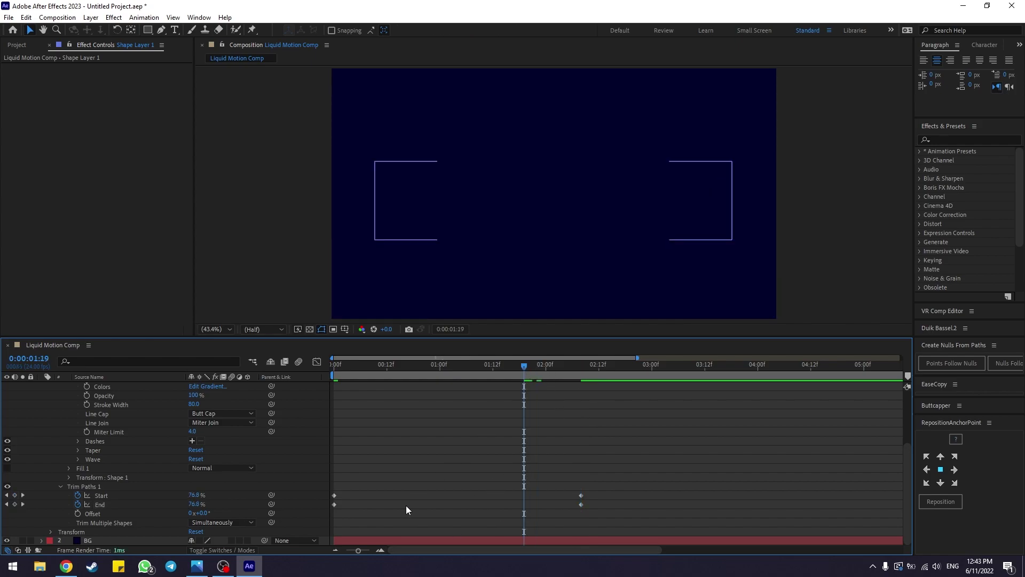
pyautogui.click(134, 495)
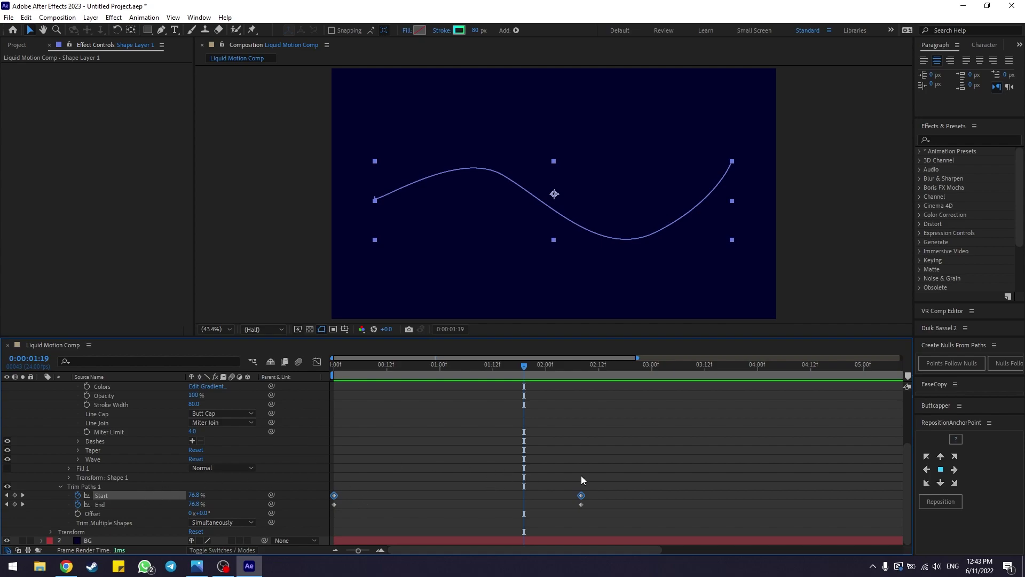
pyautogui.click(639, 464)
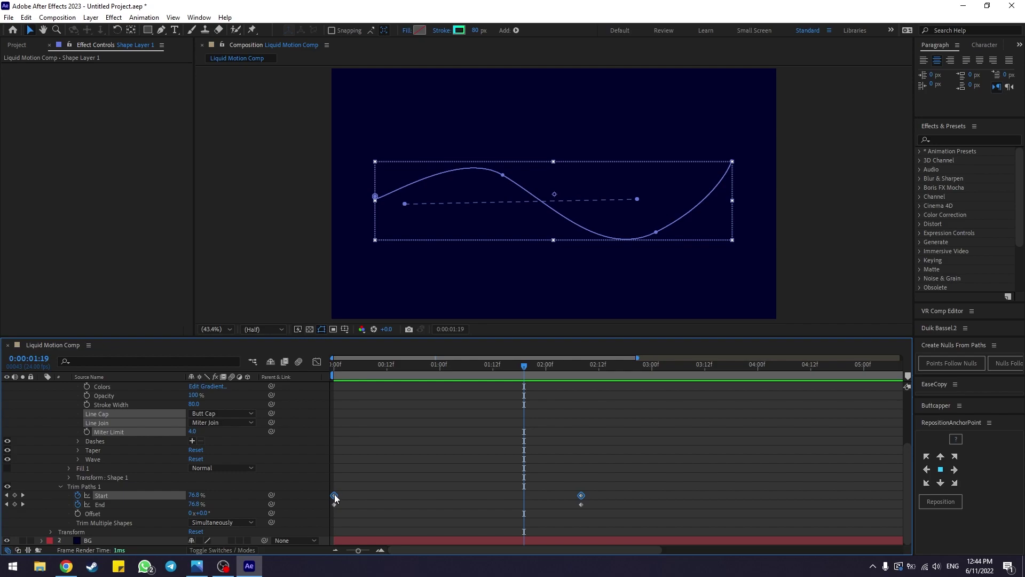
pyautogui.moveTo(337, 496); pyautogui.dragTo(403, 499)
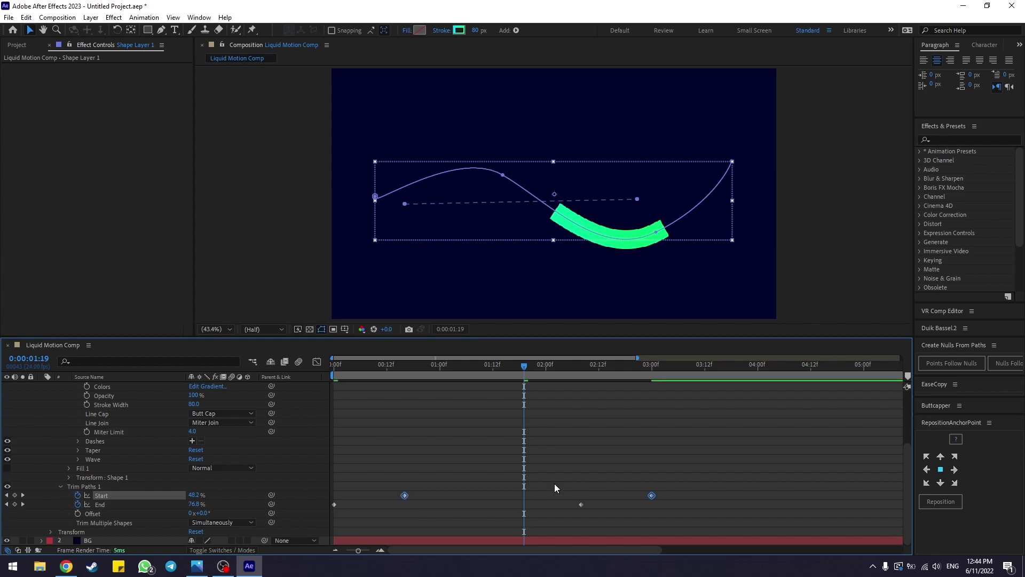
pyautogui.click(634, 456)
pyautogui.moveTo(369, 364); pyautogui.dragTo(322, 373)
pyautogui.press('space')
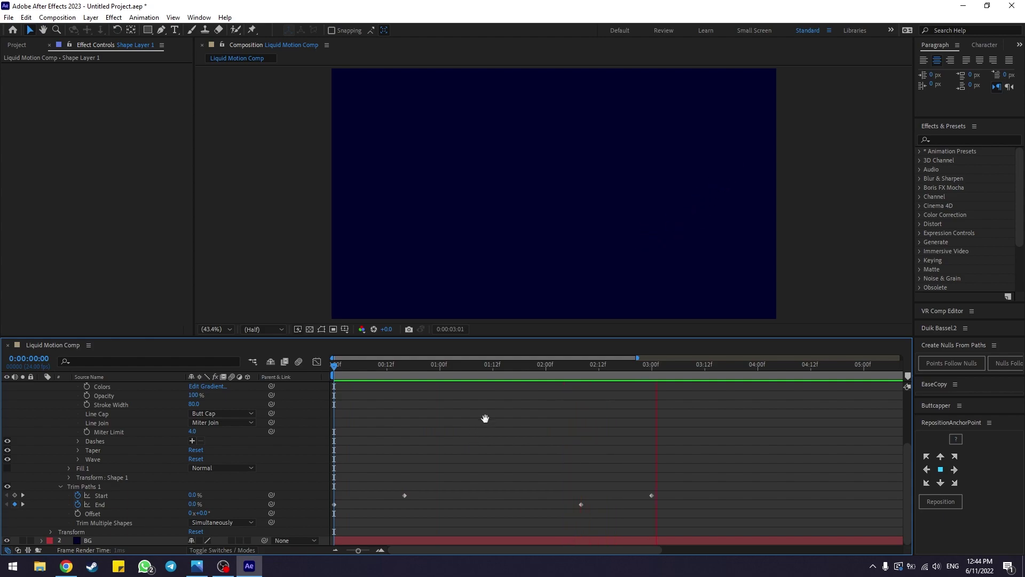
pyautogui.press('space')
pyautogui.moveTo(500, 367); pyautogui.dragTo(480, 369)
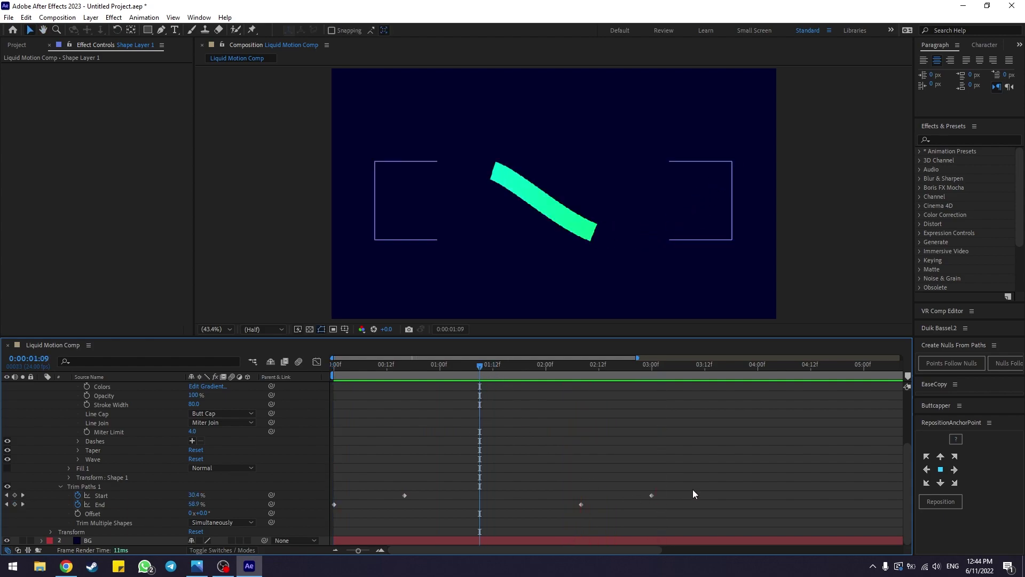
# Apply Easy Ease to all four Trim Paths Start and End keyframes and preview the animation
pyautogui.moveTo(741, 435); pyautogui.dragTo(328, 516)
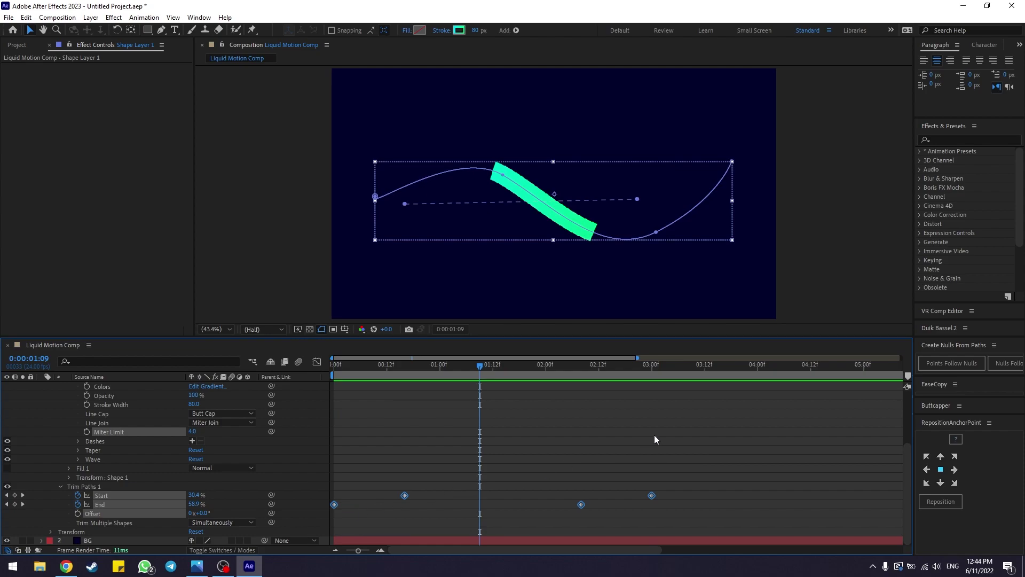
pyautogui.press('F9')
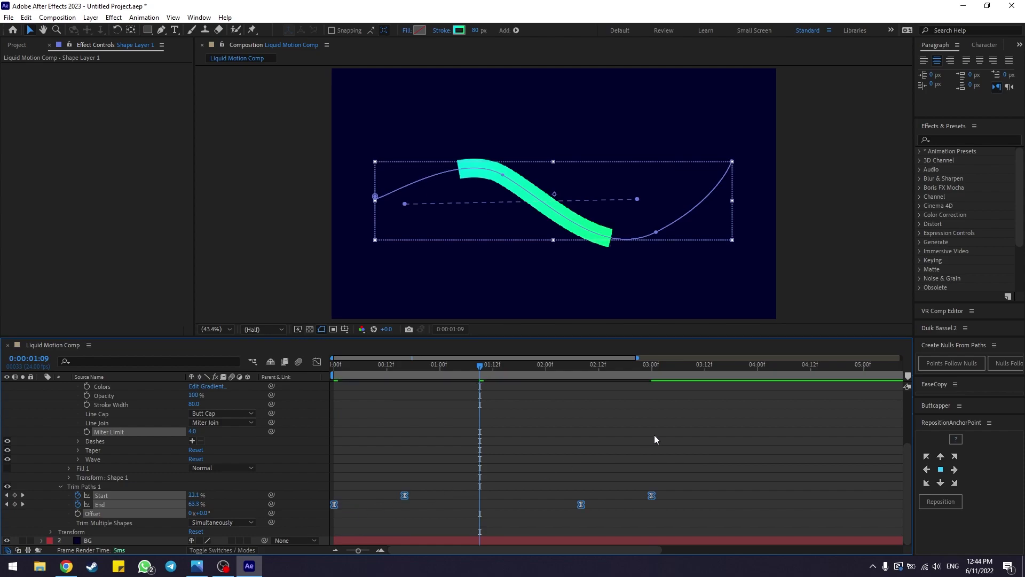
pyautogui.click(617, 431)
pyautogui.press('space')
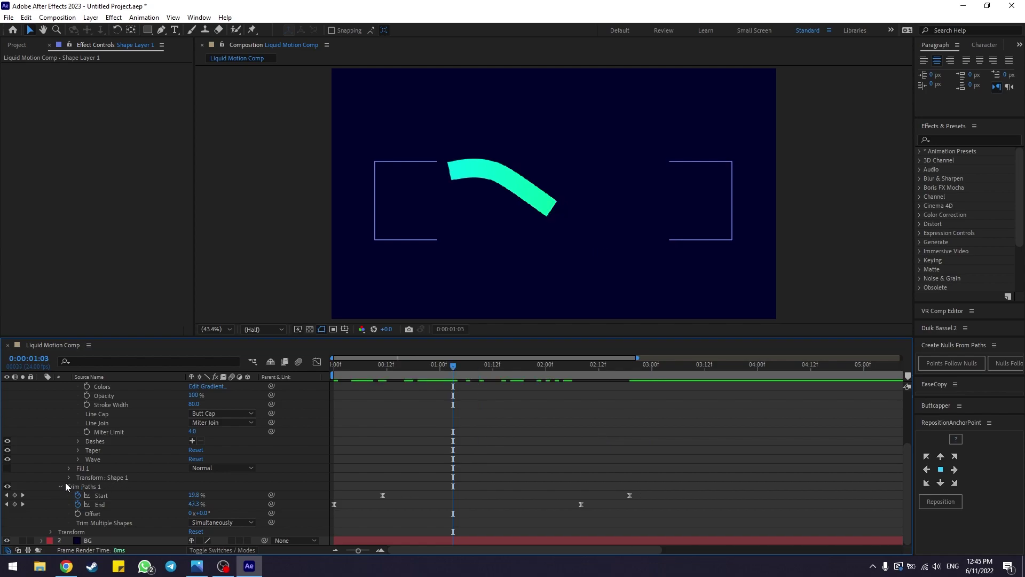
# Set the line cap of Shape Layer 1's Gradient Stroke 1 to Round Cap
pyautogui.scroll(3, 131, 469)
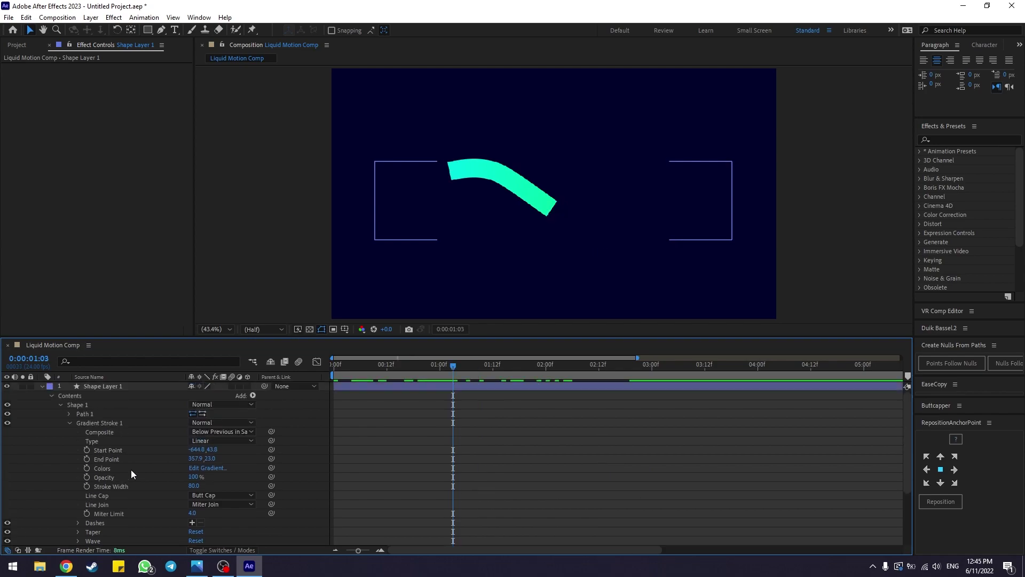
pyautogui.click(105, 385)
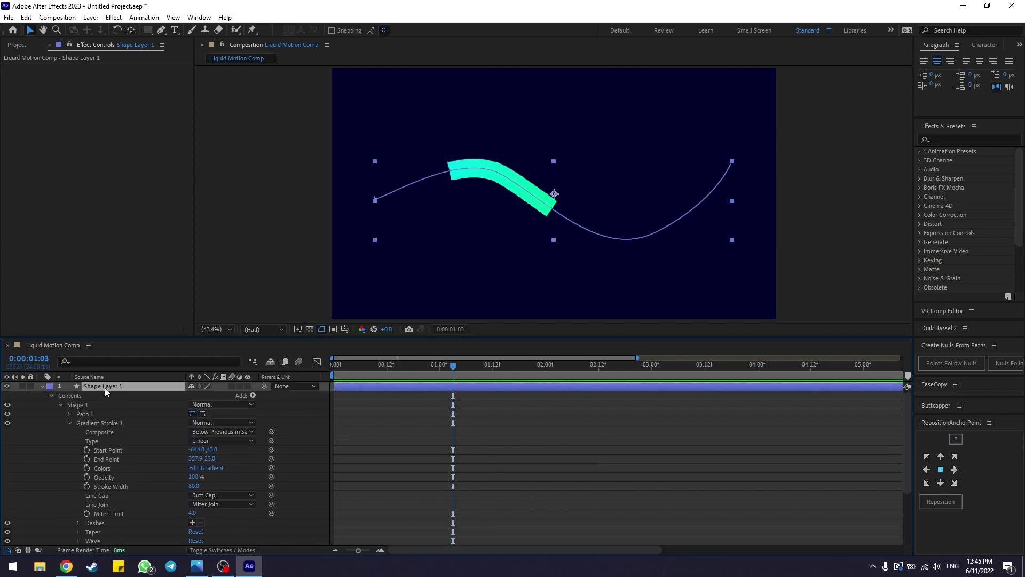
pyautogui.click(98, 422)
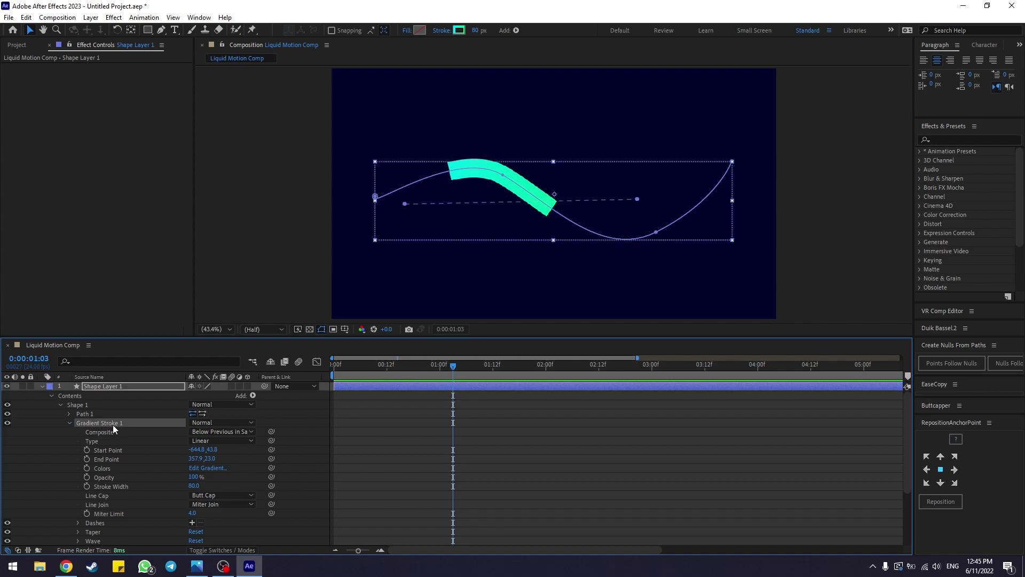
pyautogui.click(69, 423)
pyautogui.click(69, 423)
pyautogui.scroll(-2, 90, 434)
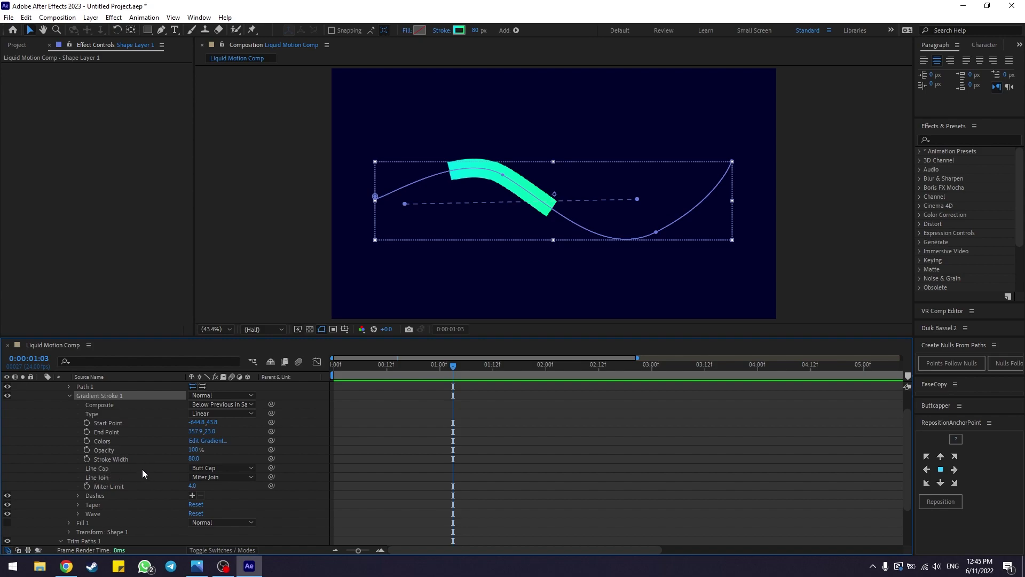
pyautogui.click(105, 468)
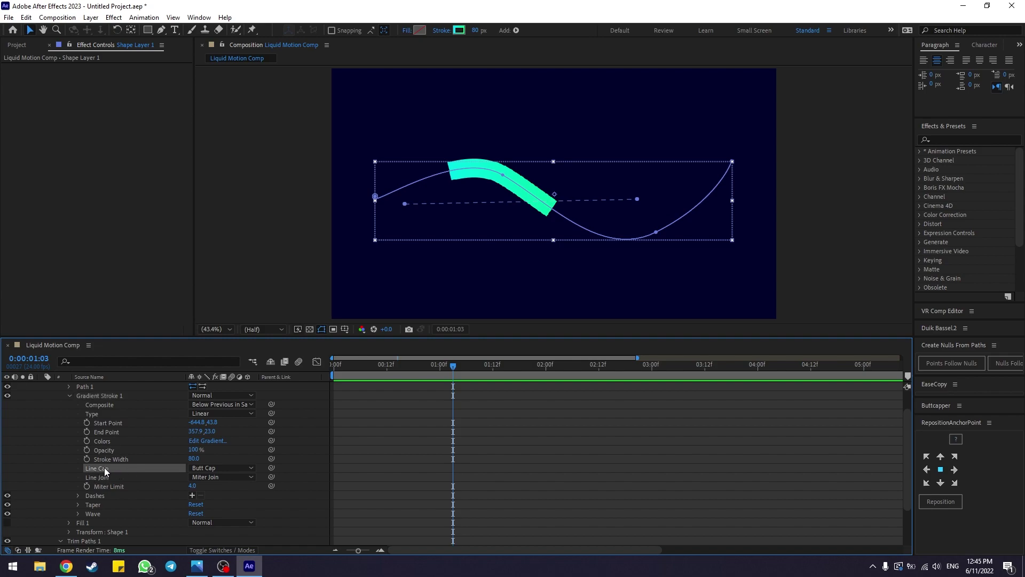
pyautogui.click(231, 468)
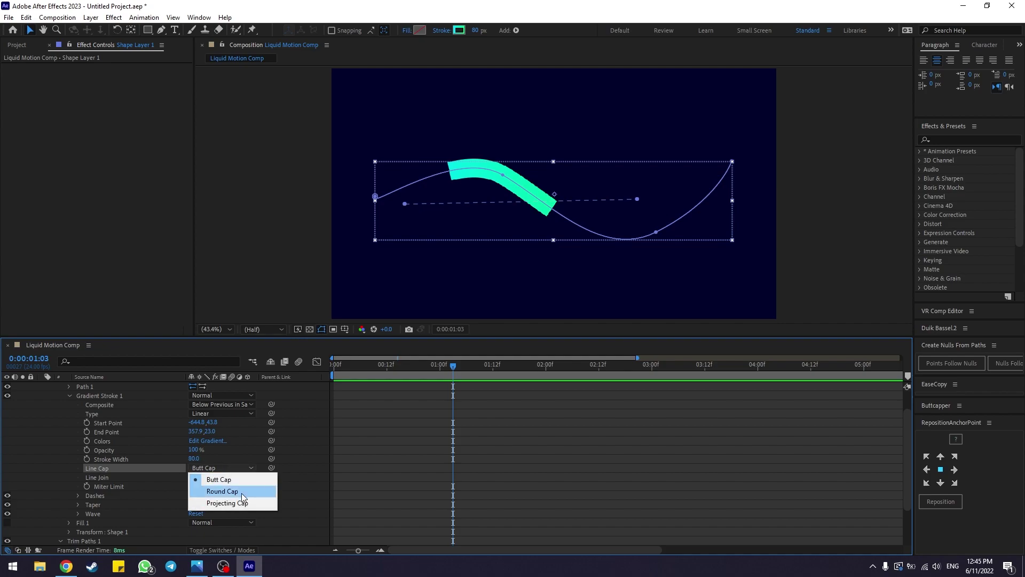
pyautogui.click(240, 492)
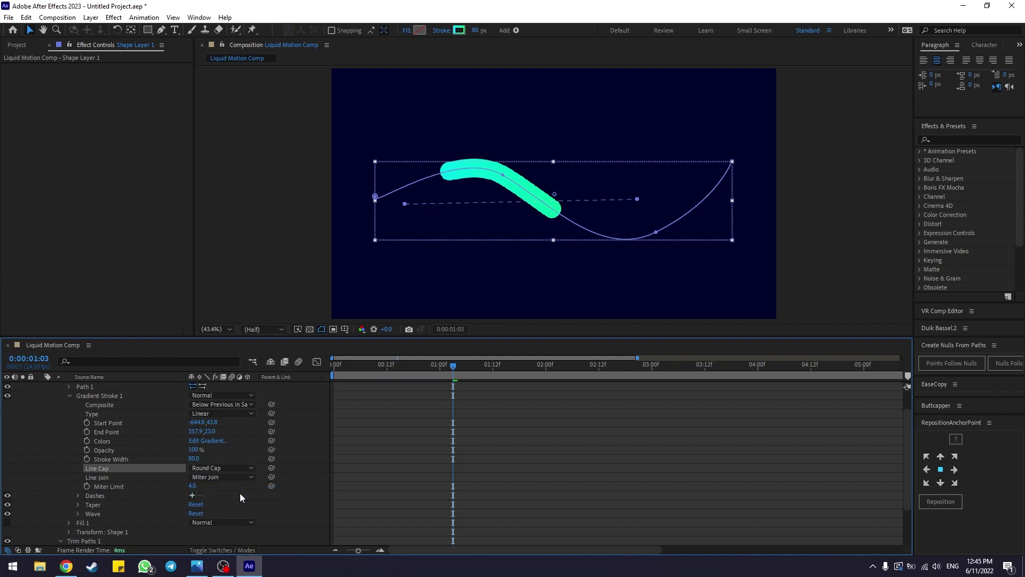
# Set the Taper Start Length of Shape Layer 1's Gradient Stroke 1 to 75%
pyautogui.scroll(-1, 161, 486)
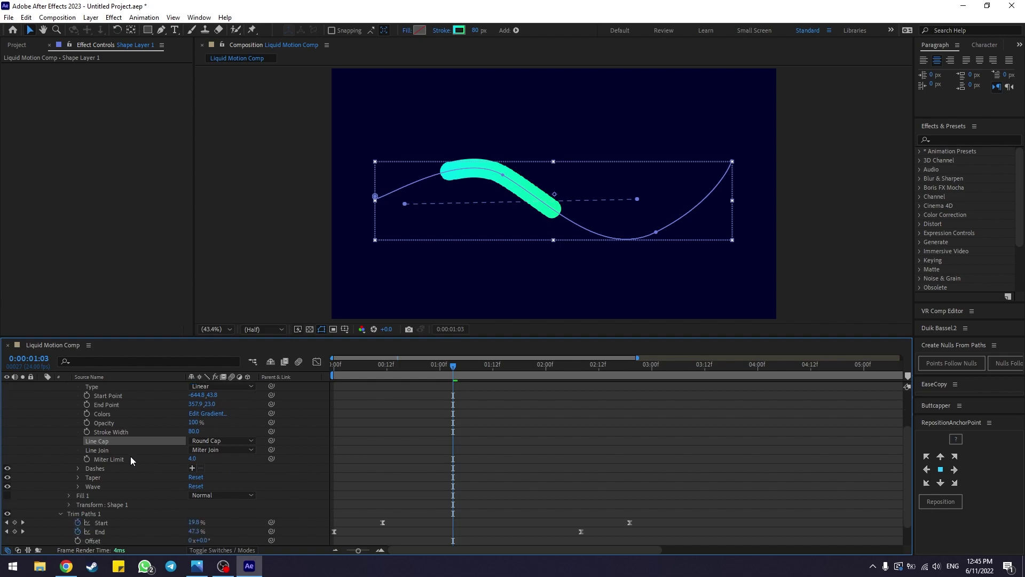
pyautogui.click(98, 479)
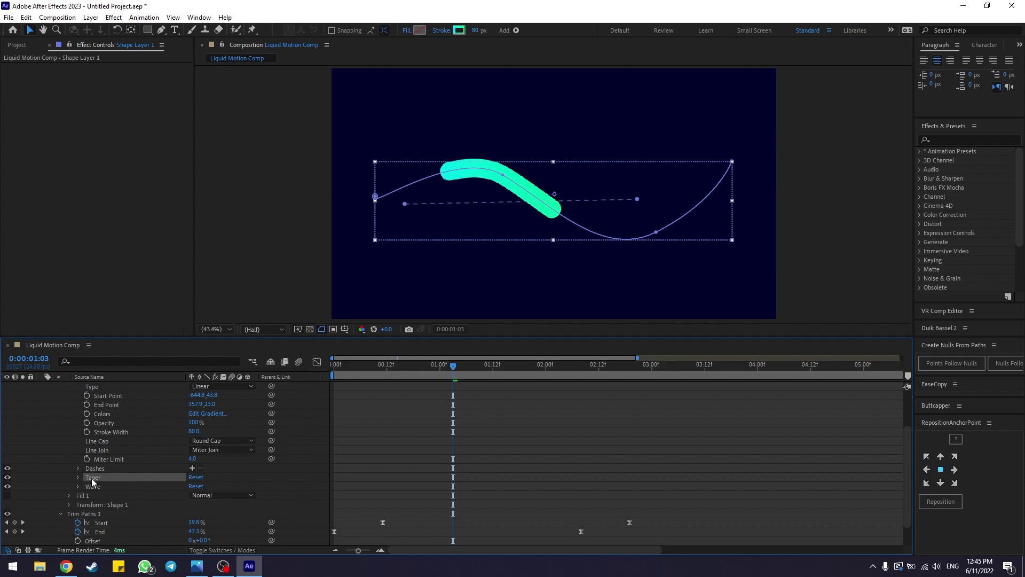
pyautogui.click(78, 478)
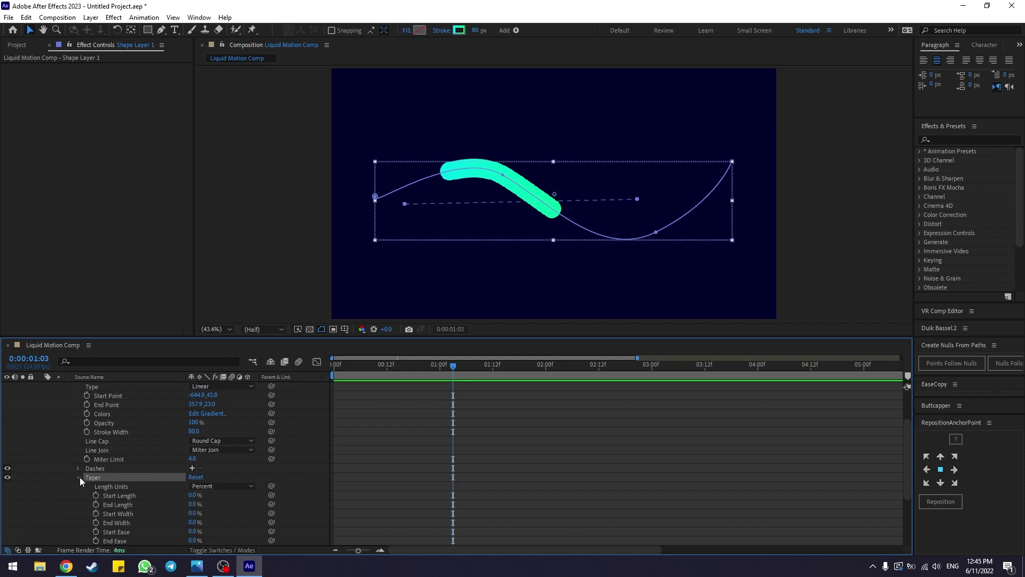
pyautogui.scroll(-1, 97, 476)
pyautogui.scroll(-1, 97, 475)
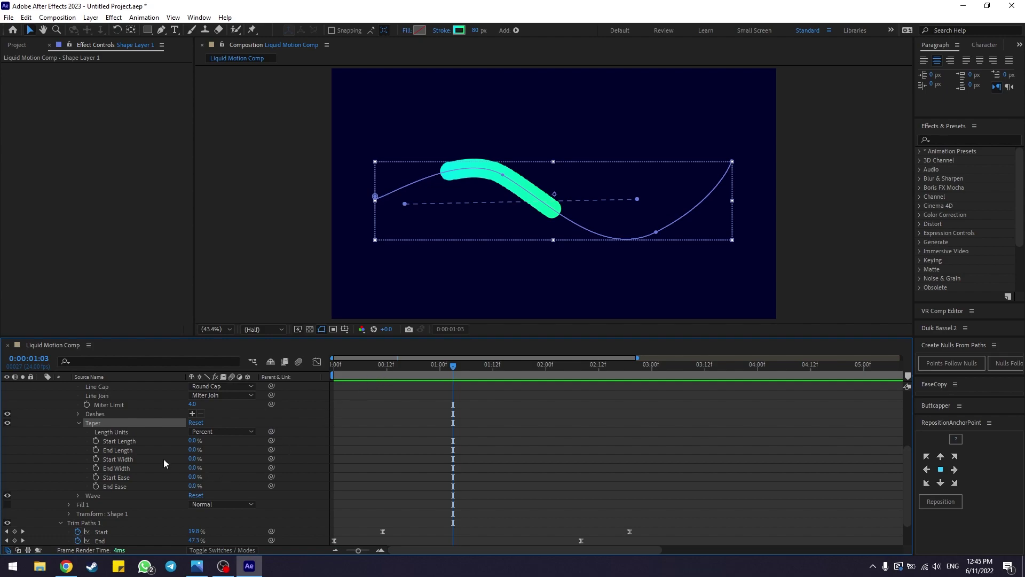
pyautogui.click(191, 441)
pyautogui.write('75')
pyautogui.press('Return')
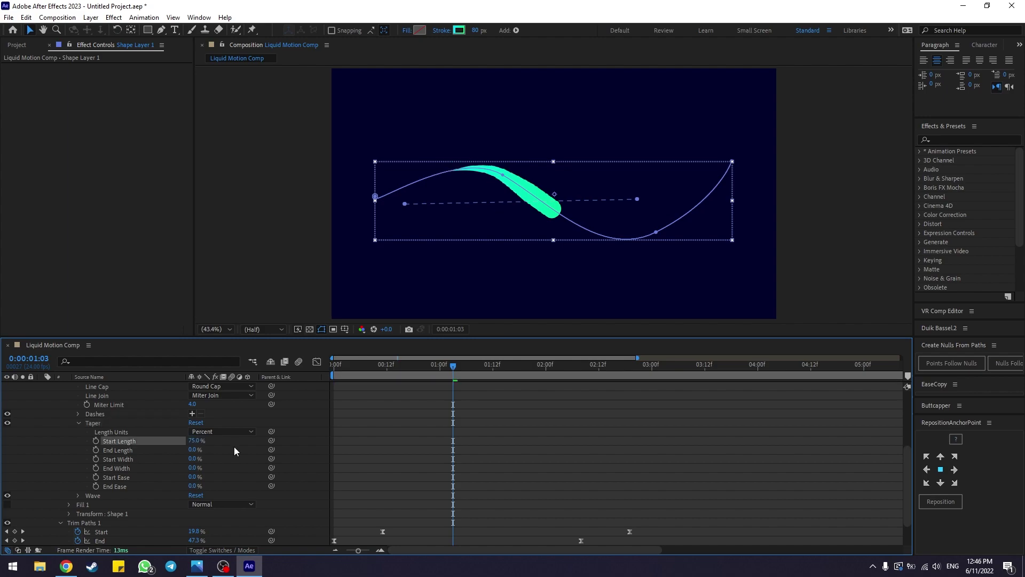
# Set both the End Length and End Width of the gradient stroke's Taper to 100%
pyautogui.click(192, 450)
pyautogui.write('100')
pyautogui.press('Return')
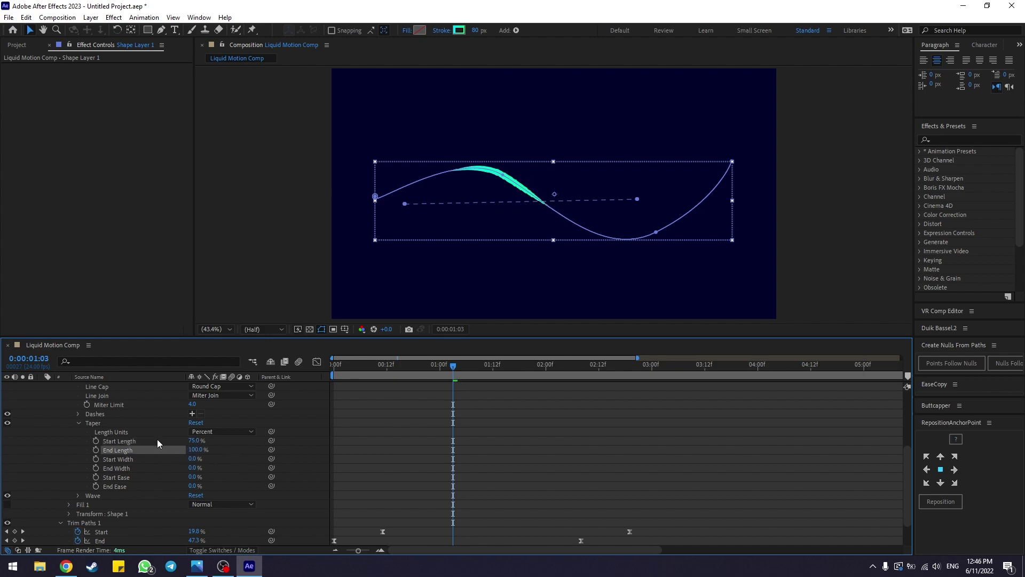
pyautogui.click(122, 468)
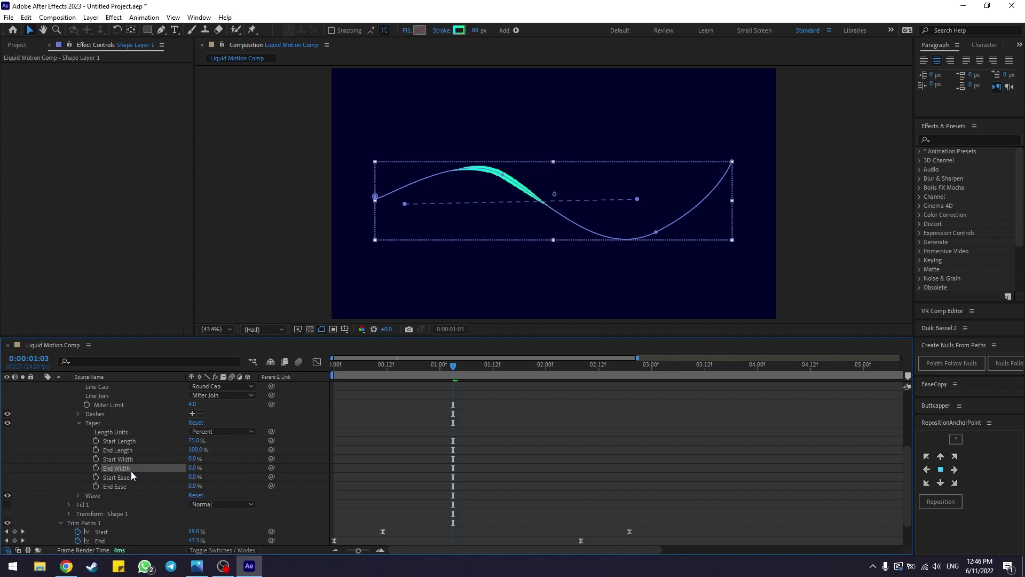
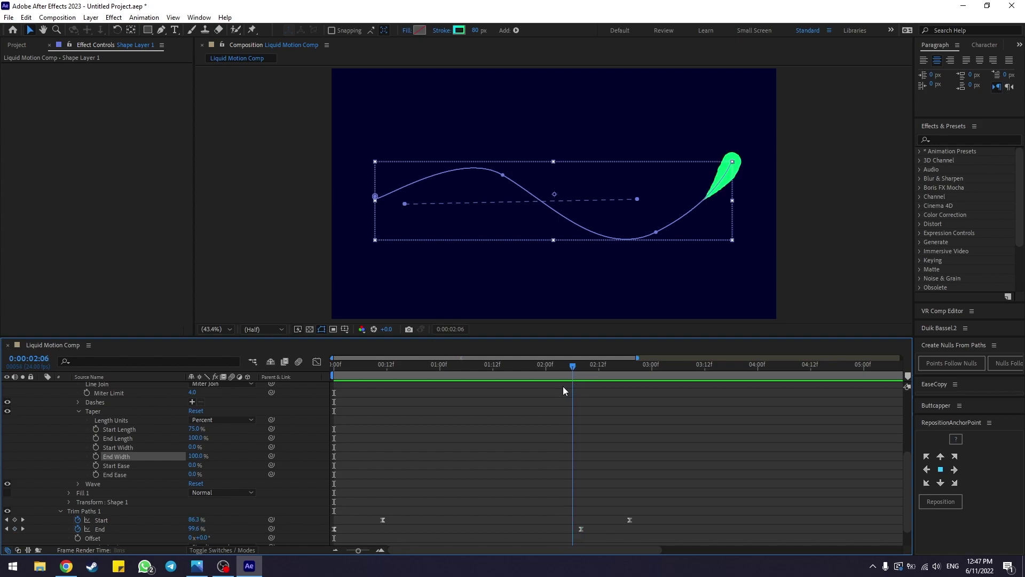
# Keyframe the Taper End Width at 100% at 0:00:02:08 and at 0% at 0:00:02:17
pyautogui.click(97, 456)
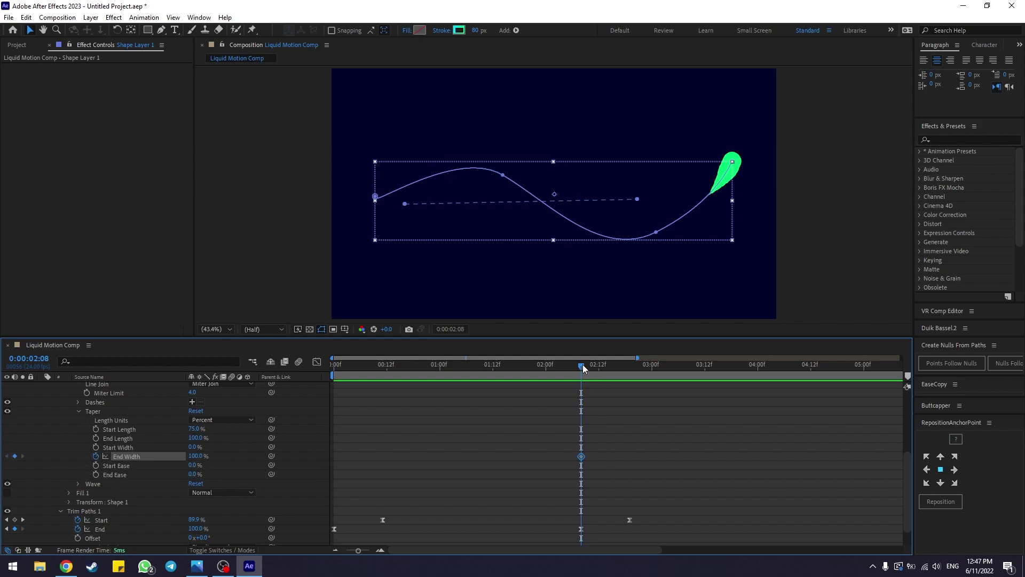
pyautogui.moveTo(584, 366); pyautogui.dragTo(623, 364)
pyautogui.moveTo(646, 505); pyautogui.dragTo(624, 526)
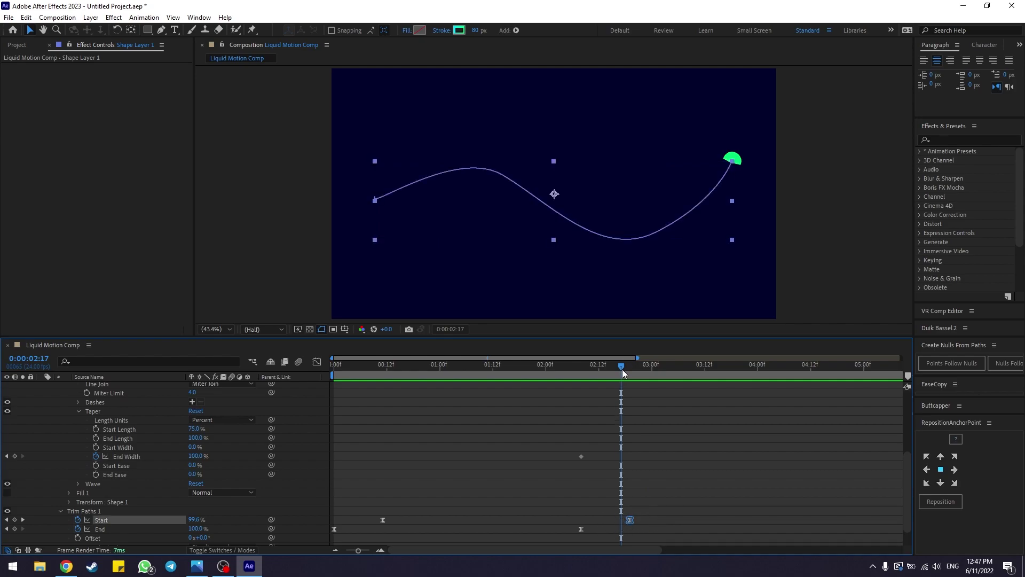
pyautogui.moveTo(622, 370)
pyautogui.mouseDown()
pyautogui.moveTo(613, 369)
pyautogui.moveTo(621, 378)
pyautogui.mouseUp()
pyautogui.click(633, 512)
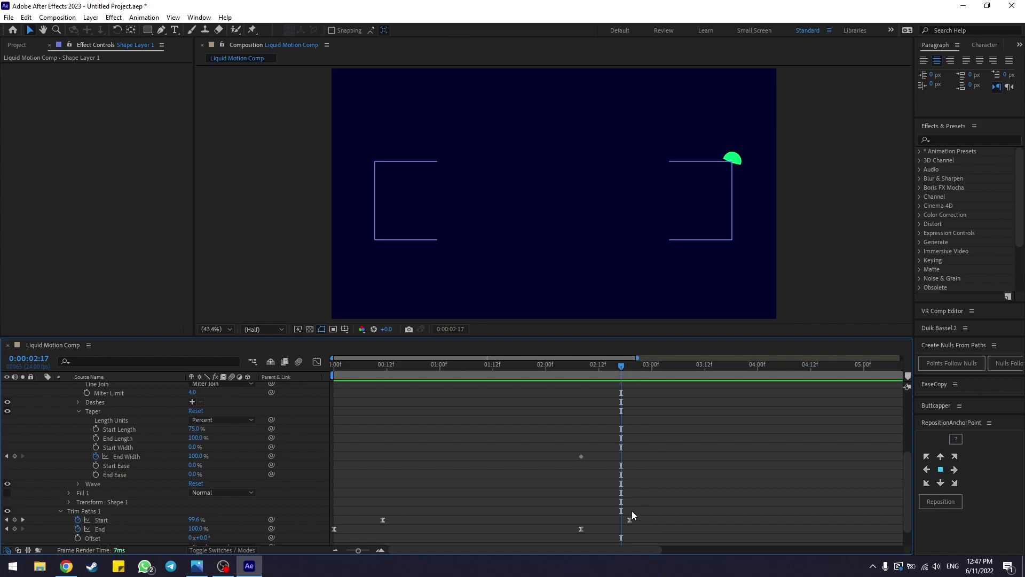
pyautogui.click(135, 456)
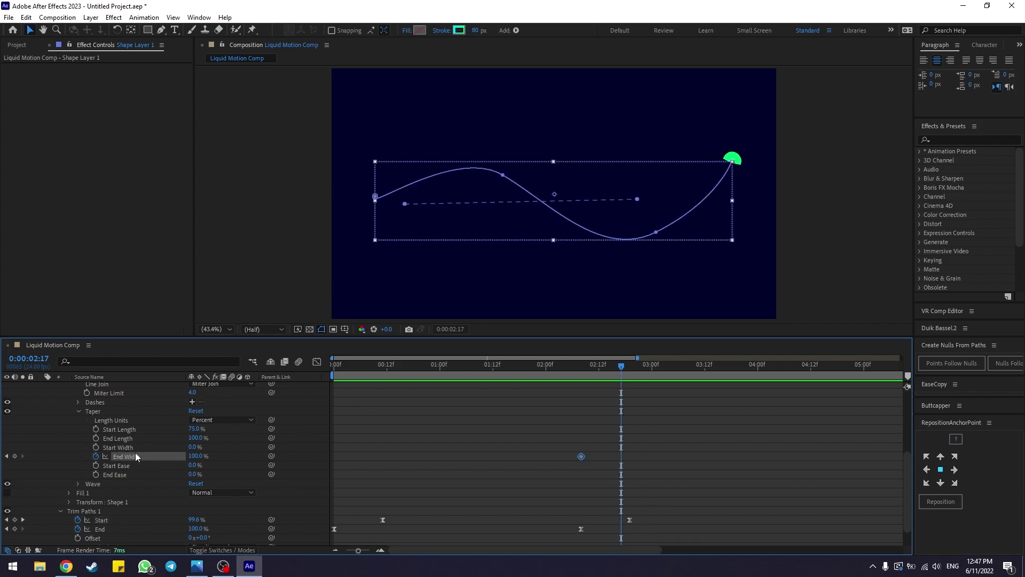
pyautogui.click(195, 456)
pyautogui.write('0')
pyautogui.press('Return')
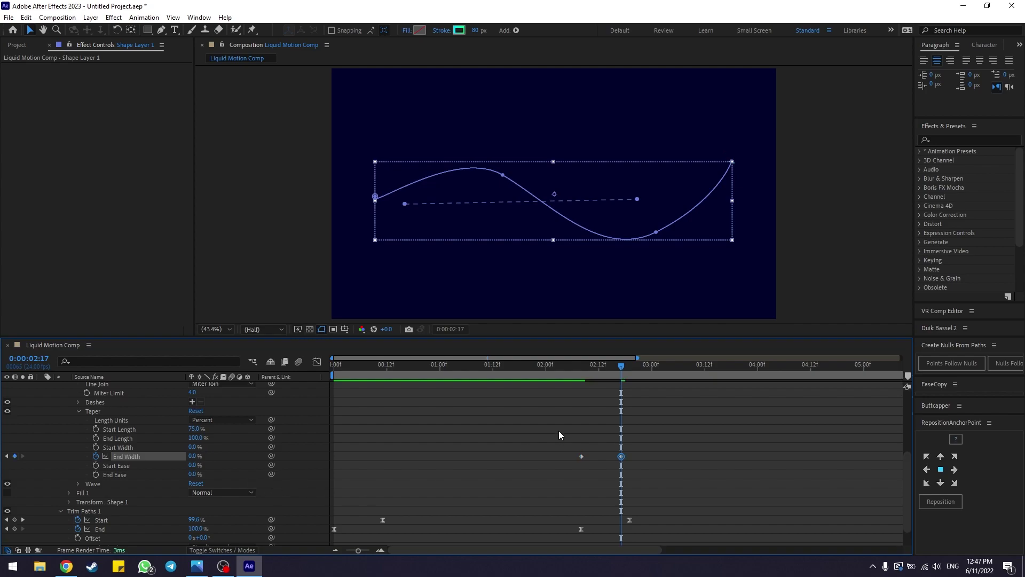
# Apply Easy Ease to both Taper End Width keyframes and deselect them
pyautogui.moveTo(621, 365); pyautogui.dragTo(577, 374)
pyautogui.click(678, 463)
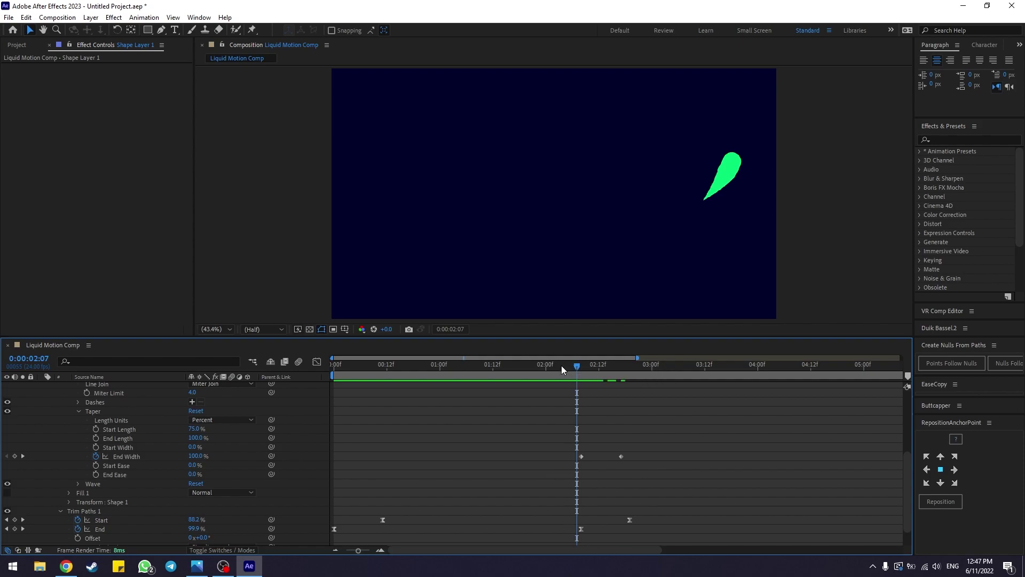
pyautogui.moveTo(562, 365); pyautogui.dragTo(559, 370)
pyautogui.moveTo(639, 461); pyautogui.dragTo(568, 472)
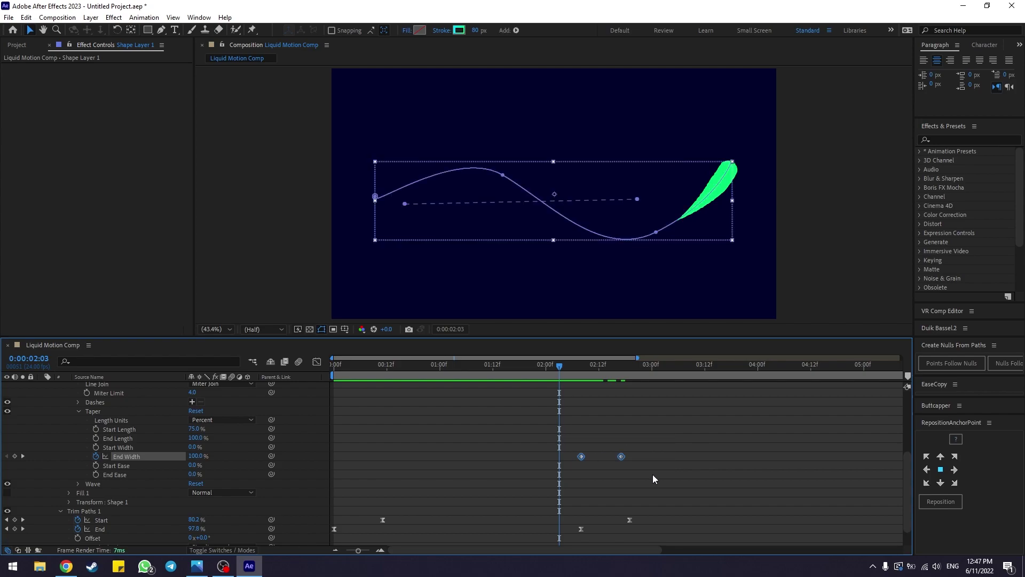
pyautogui.press('F9')
pyautogui.press('F2')
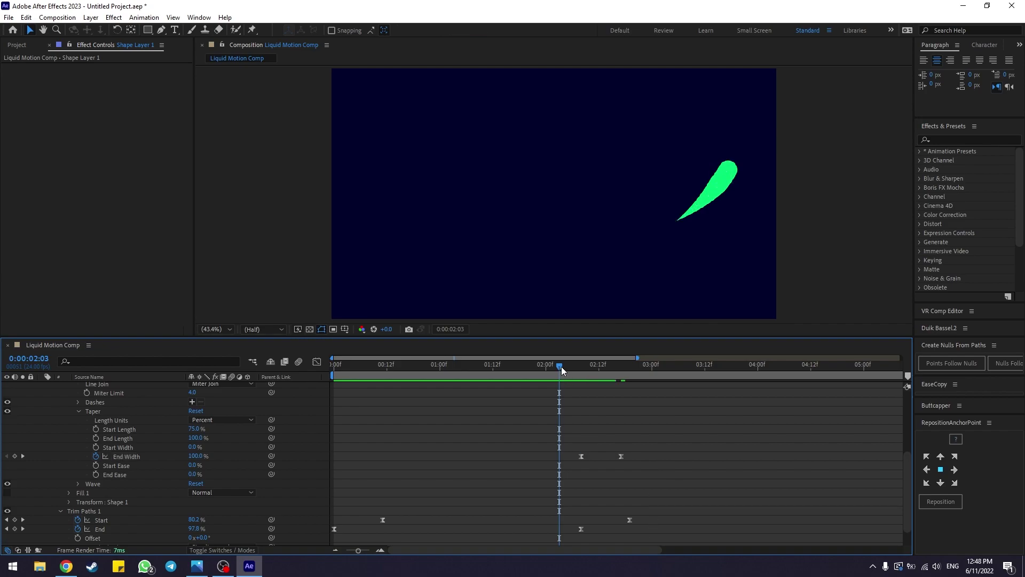
# Preview the tapered stroke's closing movement, and play the whole animation from the first frame
pyautogui.moveTo(562, 367)
pyautogui.mouseDown()
pyautogui.moveTo(601, 375)
pyautogui.moveTo(562, 377)
pyautogui.moveTo(630, 370)
pyautogui.moveTo(553, 376)
pyautogui.mouseUp()
pyautogui.press('space')
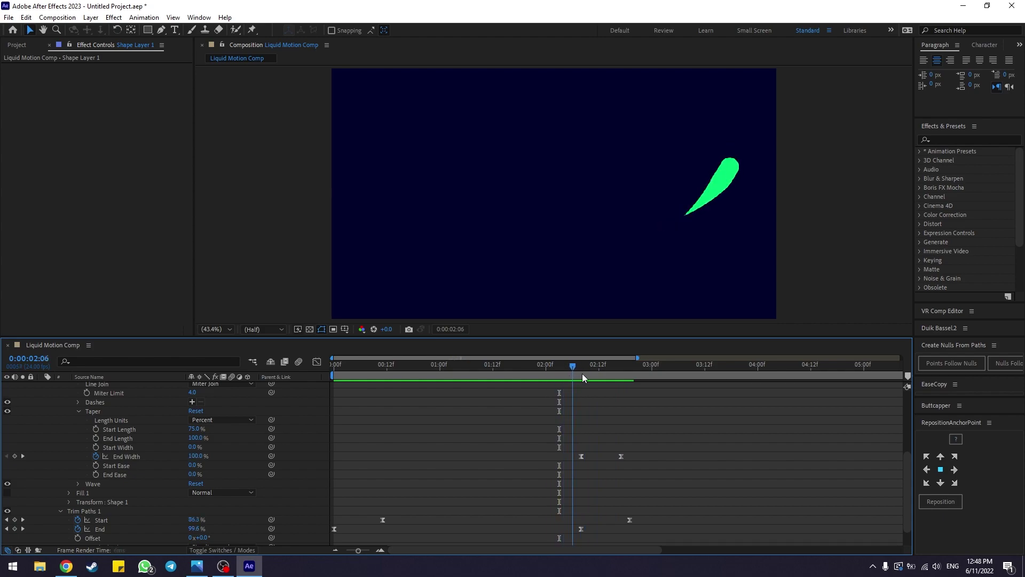
pyautogui.press('space')
pyautogui.click(139, 455)
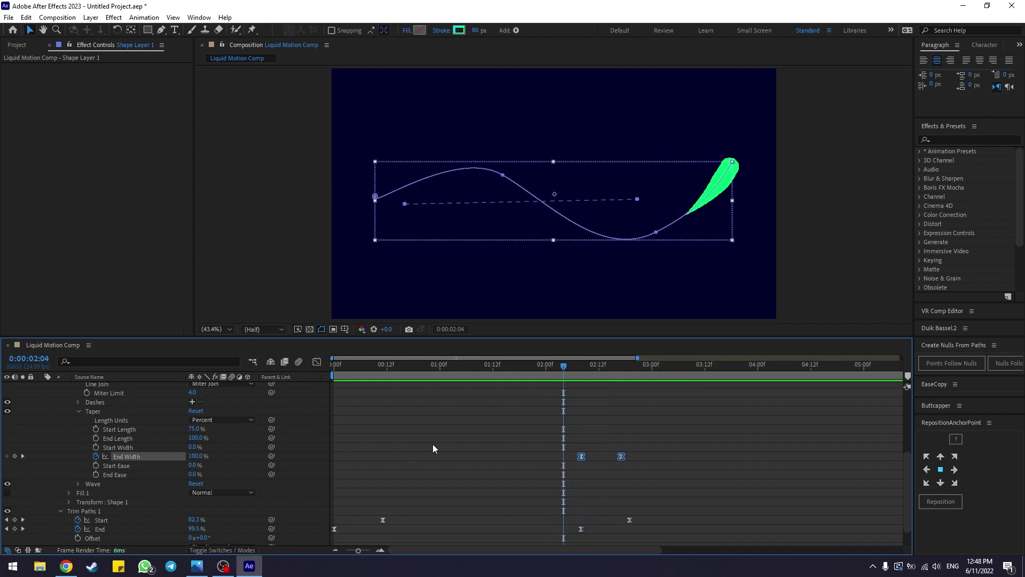
pyautogui.click(477, 443)
pyautogui.moveTo(546, 367); pyautogui.dragTo(264, 412)
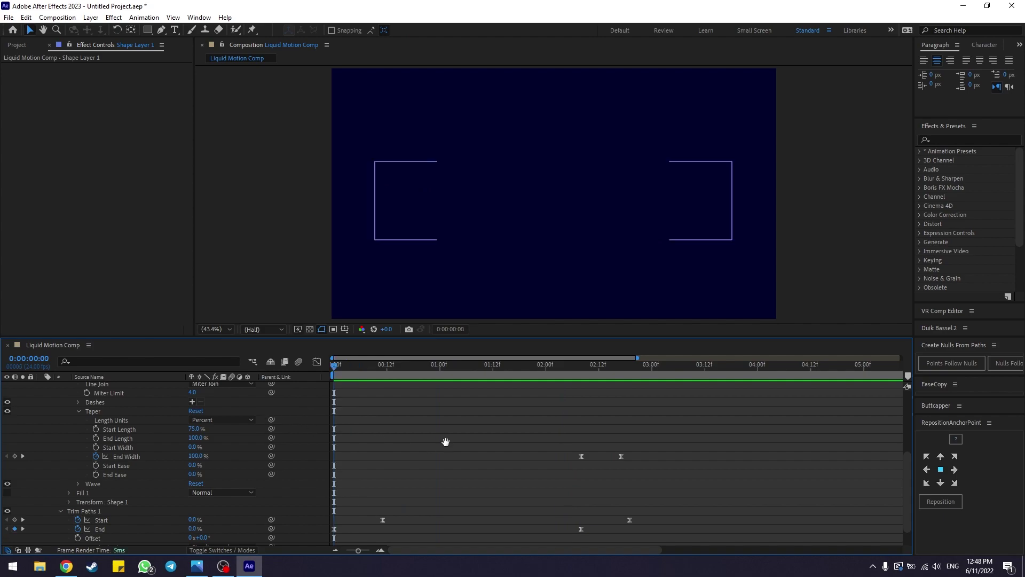
pyautogui.press('space')
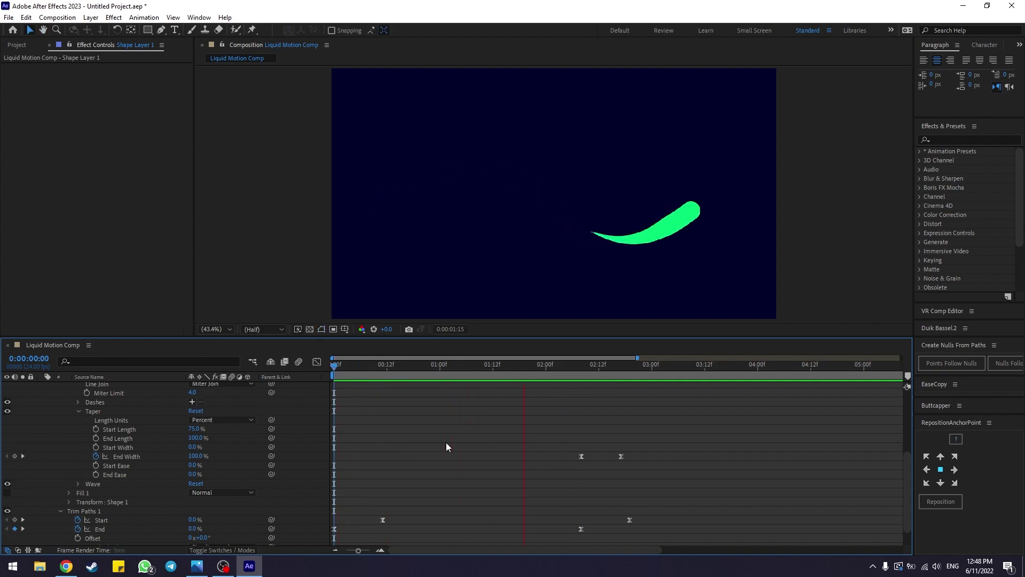
pyautogui.press('space')
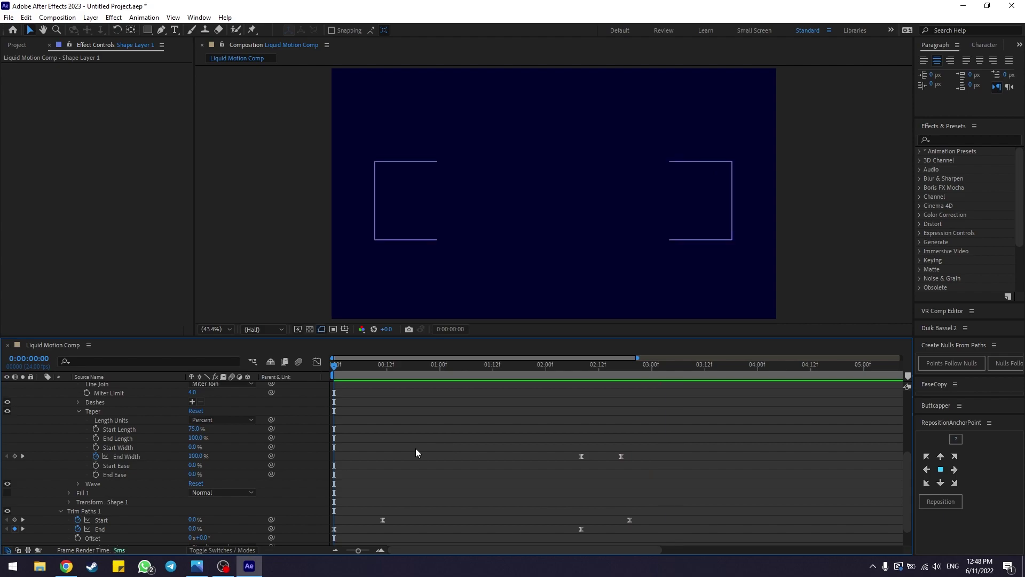
# Collapse Shape Layer 1's properties and enable motion blur for both the composition and Shape Layer 1
pyautogui.scroll(5, 136, 428)
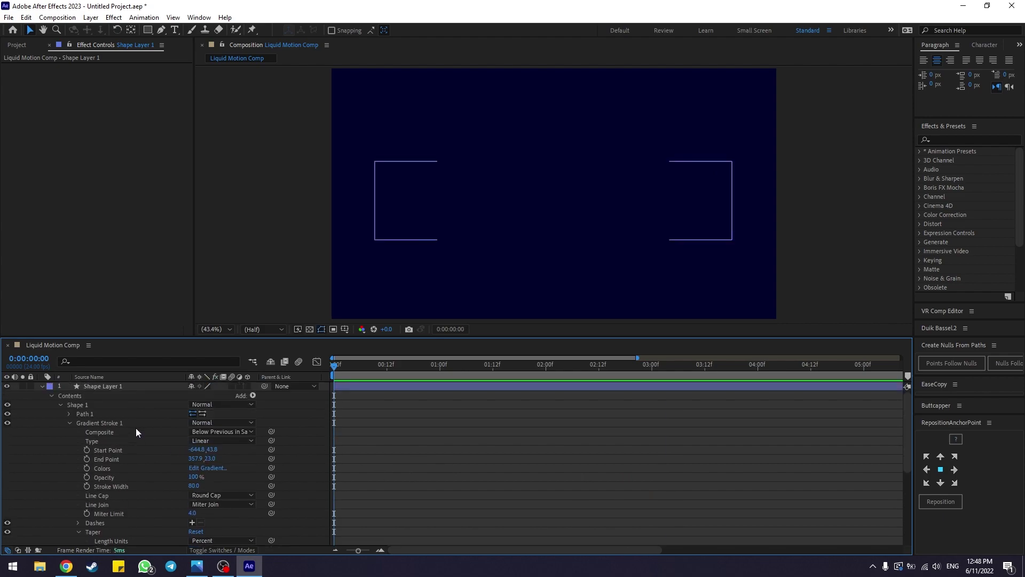
pyautogui.click(43, 386)
pyautogui.click(366, 395)
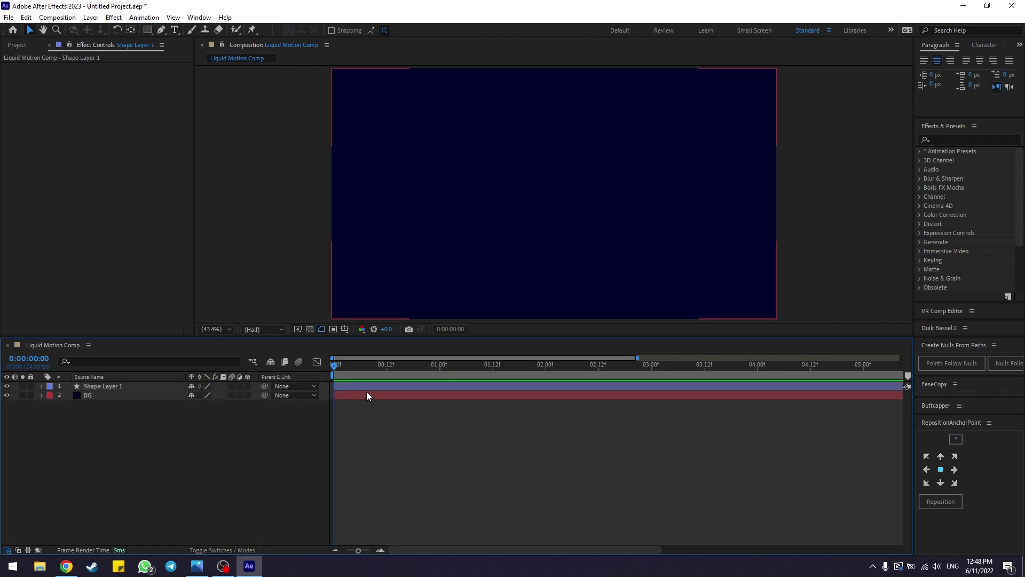
pyautogui.click(436, 514)
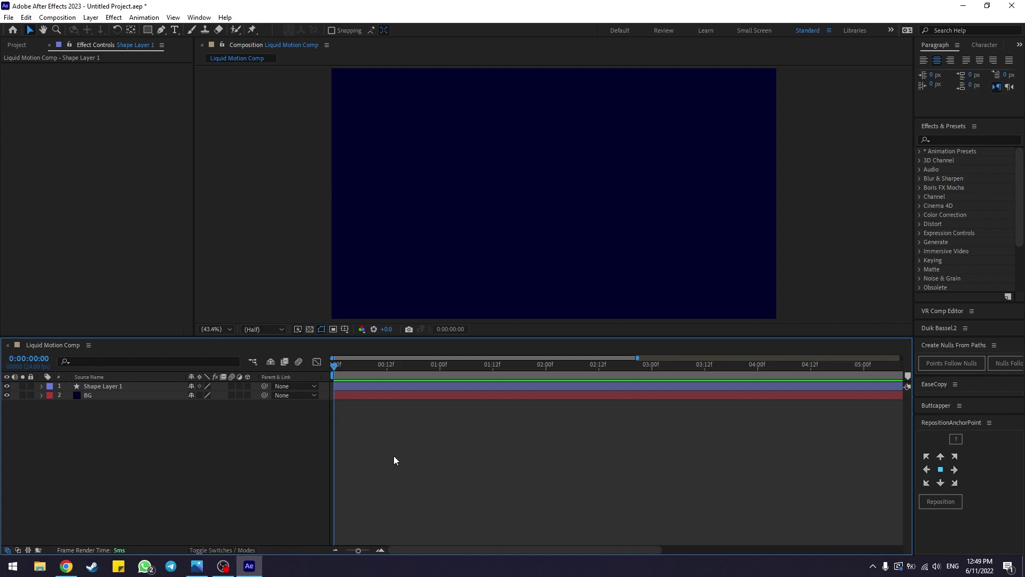
pyautogui.click(300, 363)
pyautogui.click(88, 385)
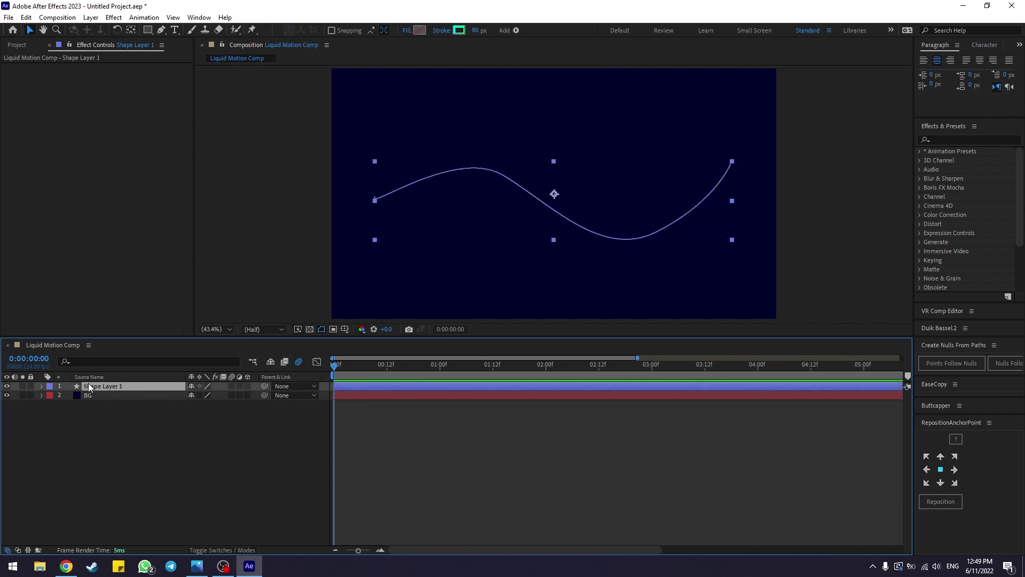
pyautogui.click(232, 385)
pyautogui.click(424, 467)
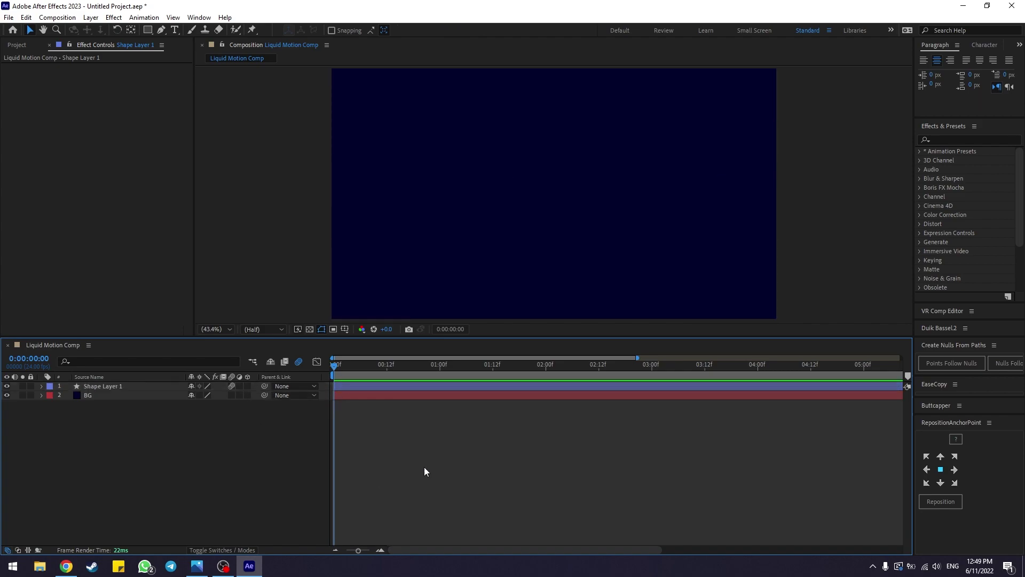
# Preview the motion-blurred animation, return to the first frame and scrub through the stroke's movement
pyautogui.press('space')
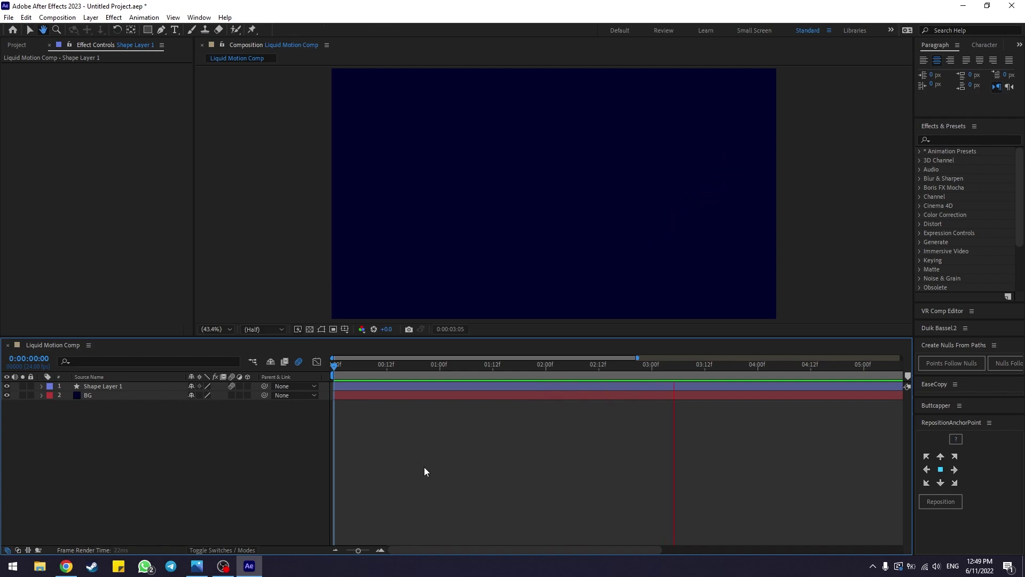
pyautogui.press('space')
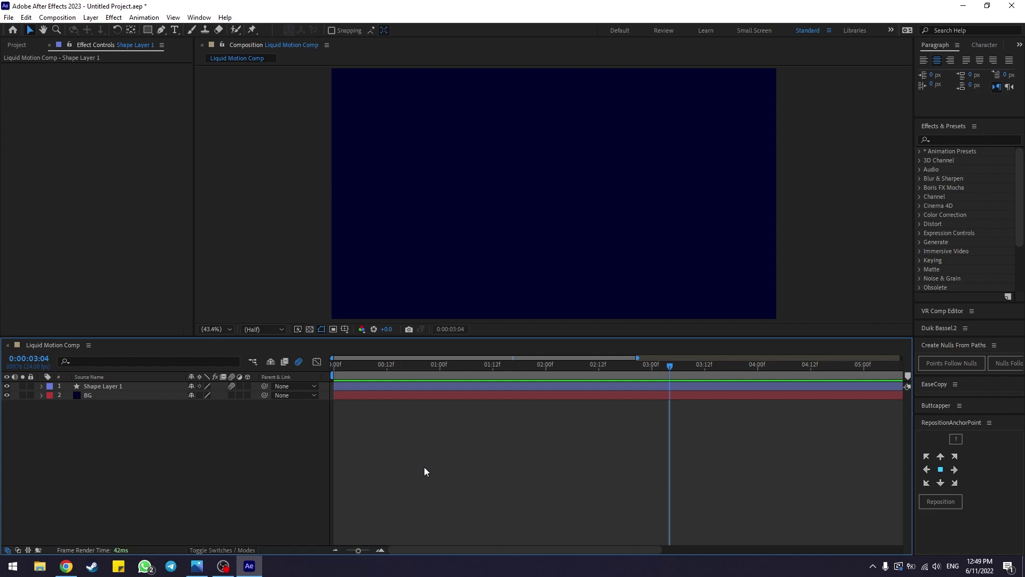
pyautogui.press('Home')
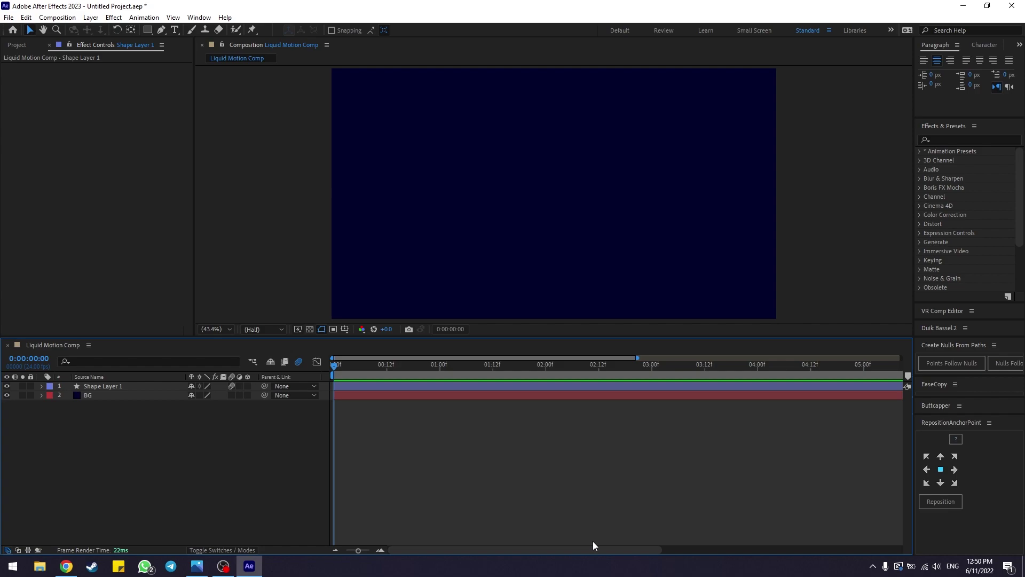
pyautogui.moveTo(345, 367); pyautogui.dragTo(586, 379)
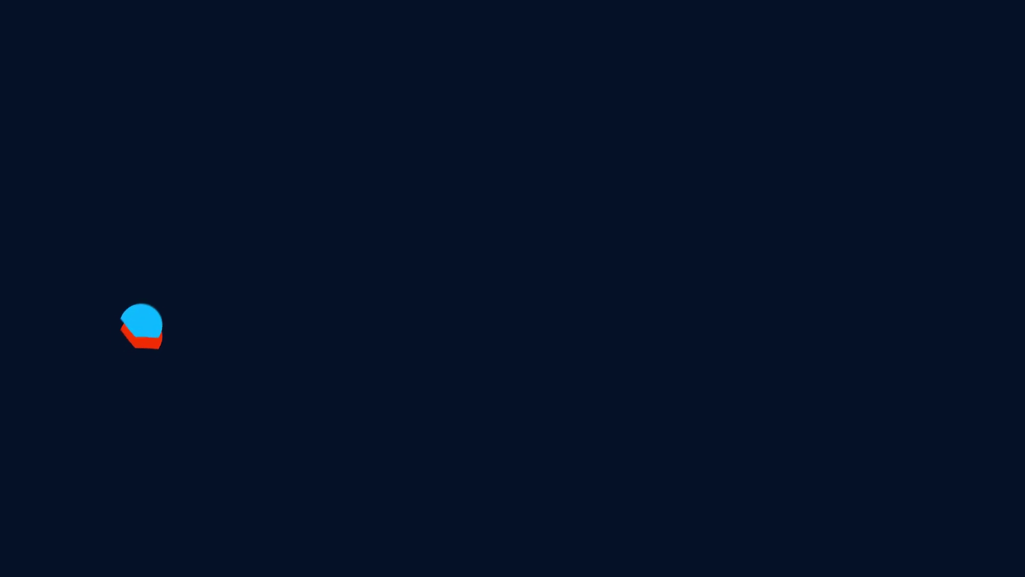